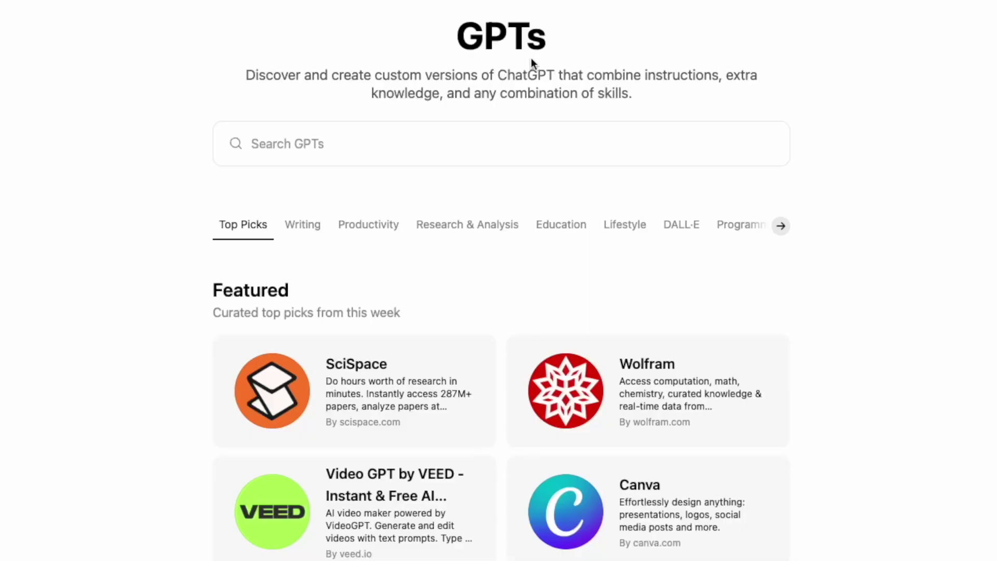
# Browse the GPTs directory from the featured picks down through the Education and Lifestyle category lists
pyautogui.scroll(-5, 815, 493)
pyautogui.scroll(-17, 889, 526)
pyautogui.scroll(-20, 890, 525)
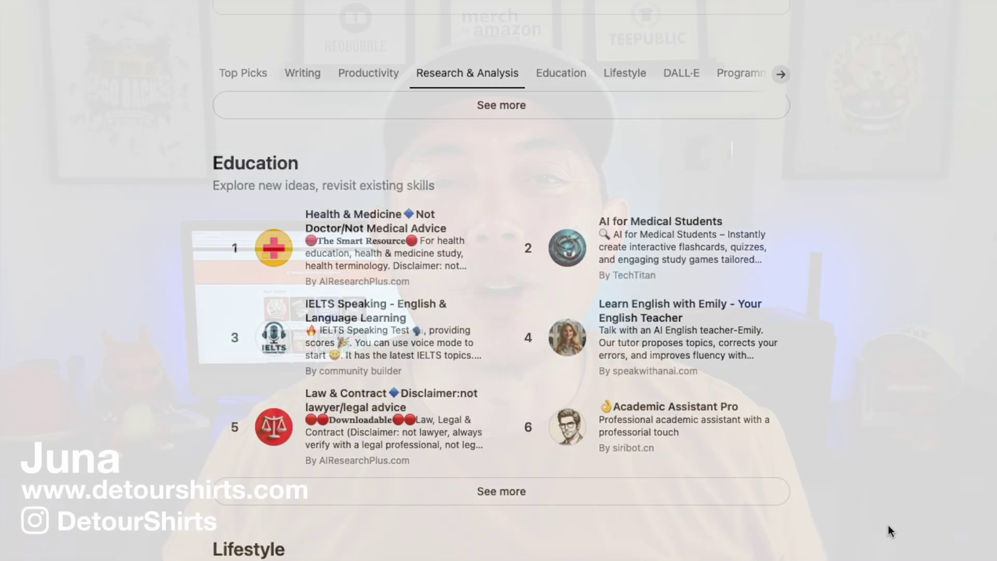
pyautogui.scroll(-12, 888, 525)
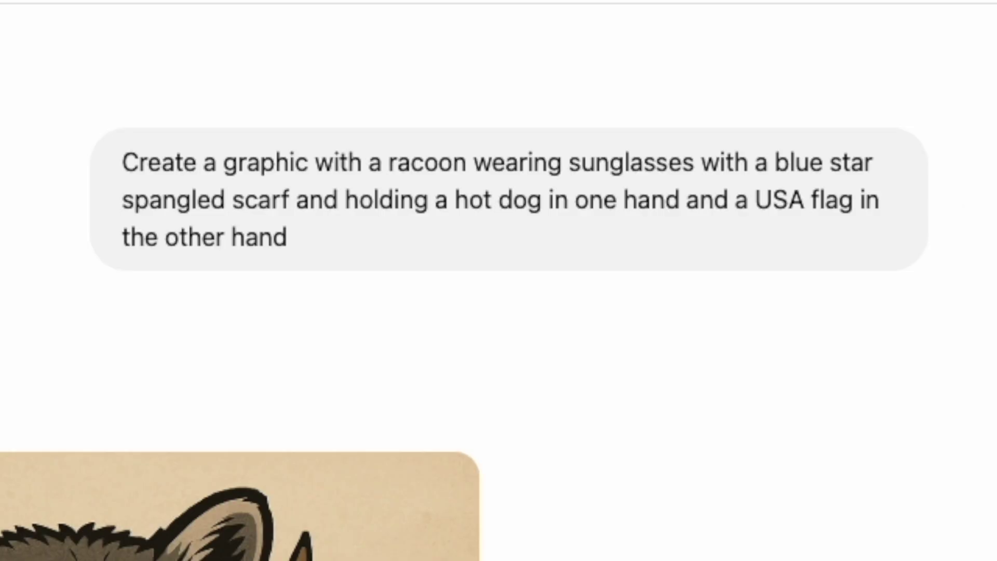
# Review the raccoon graphic prompt and its generated image, view the image enlarged, and return to the chat
pyautogui.moveTo(147, 183)
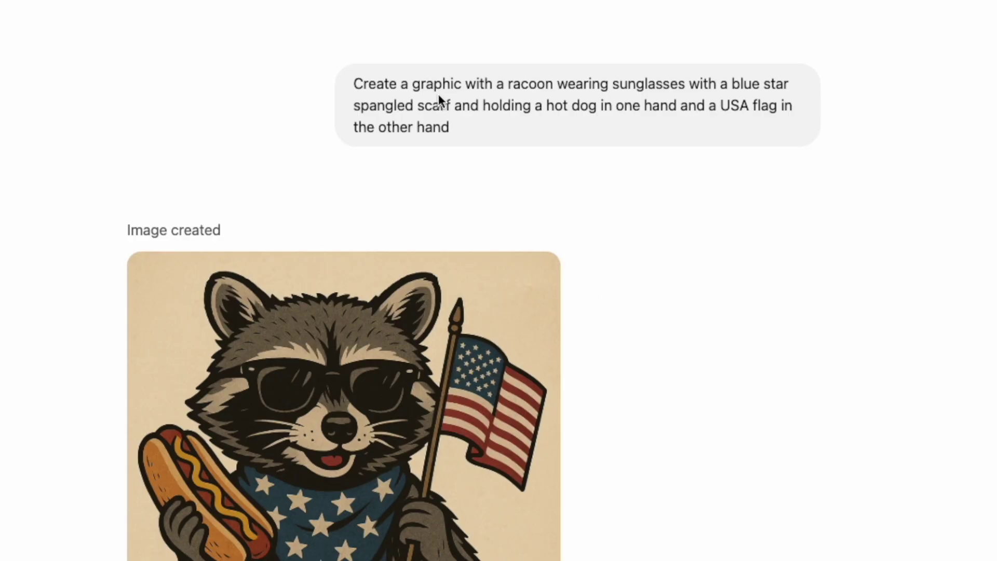
pyautogui.moveTo(439, 94)
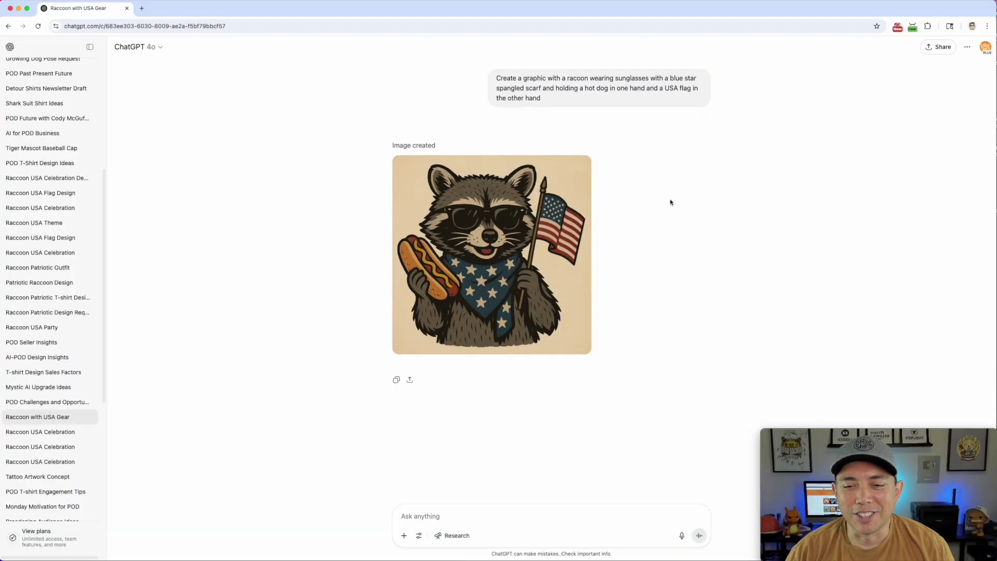
pyautogui.moveTo(502, 248)
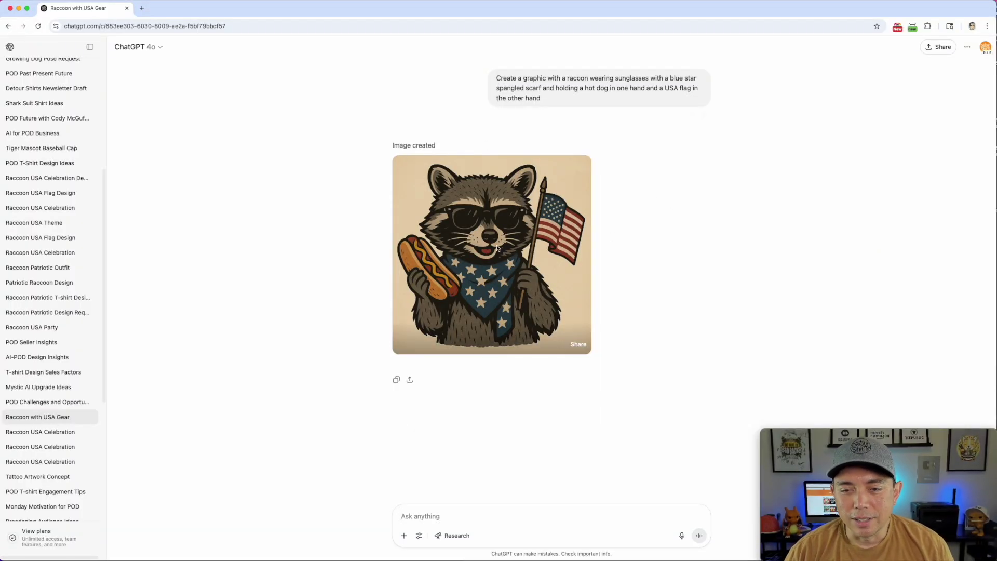
pyautogui.click(539, 267)
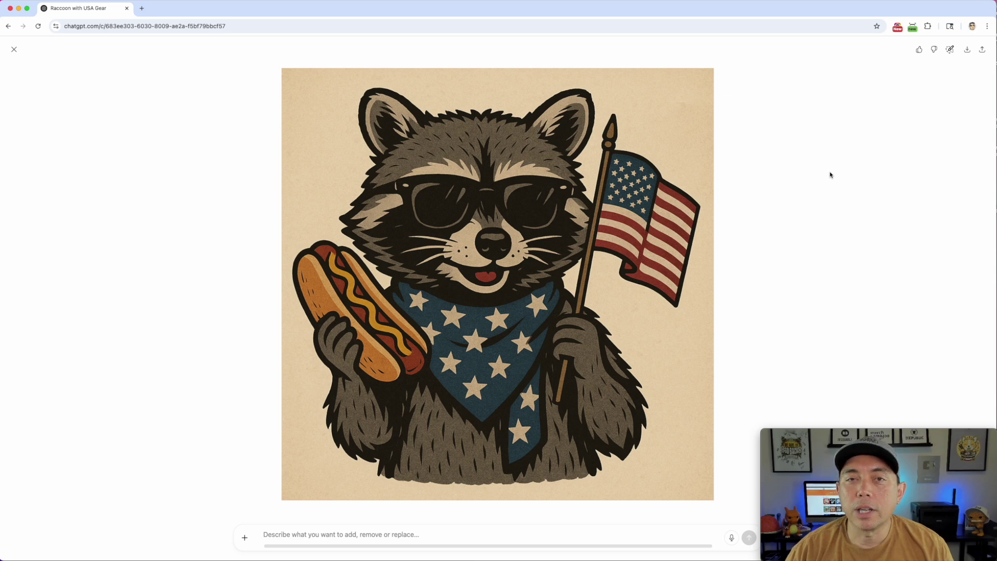
pyautogui.click(13, 50)
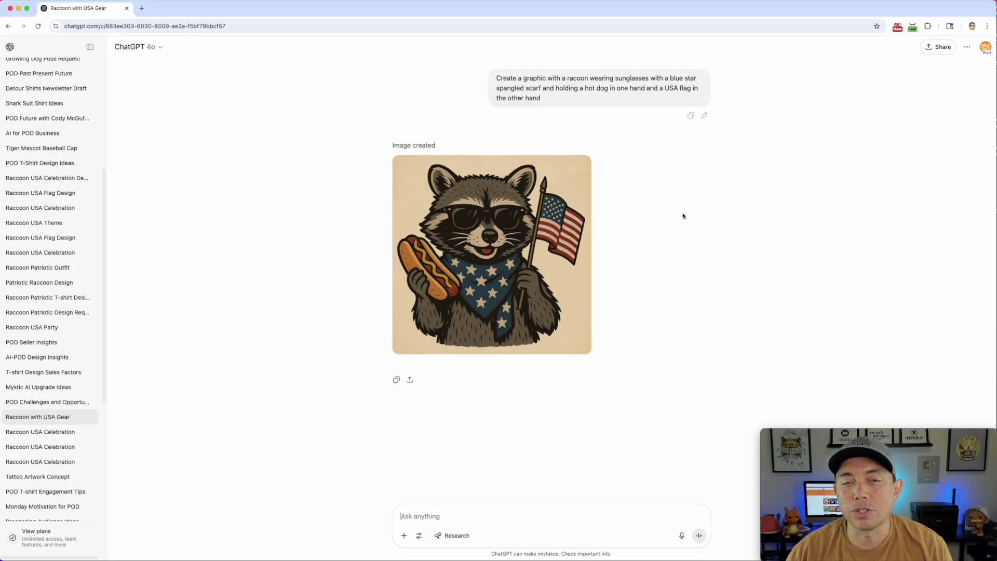
# Open the GPTs directory and search it for "t-shirt"
pyautogui.scroll(1, 78, 193)
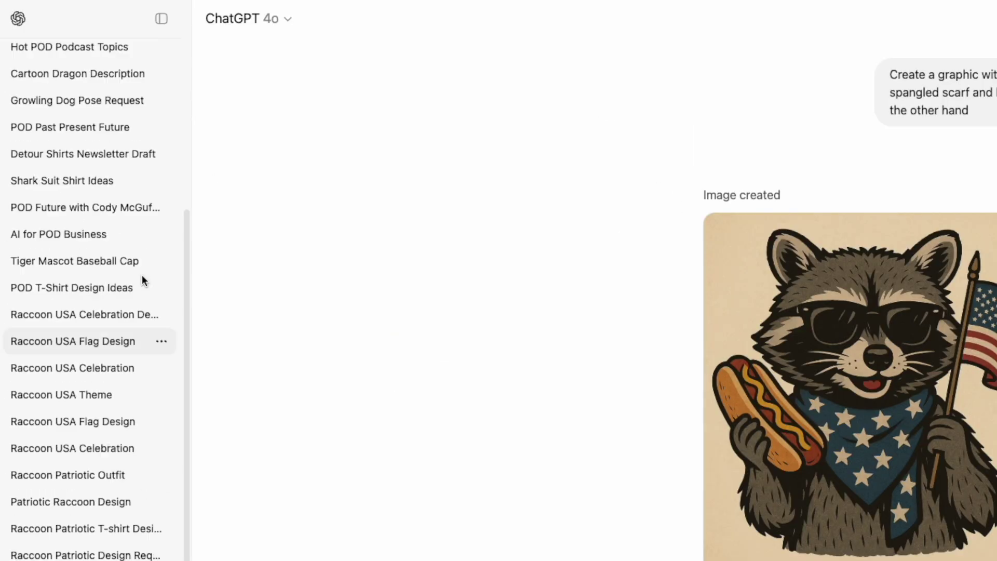
pyautogui.scroll(8, 142, 281)
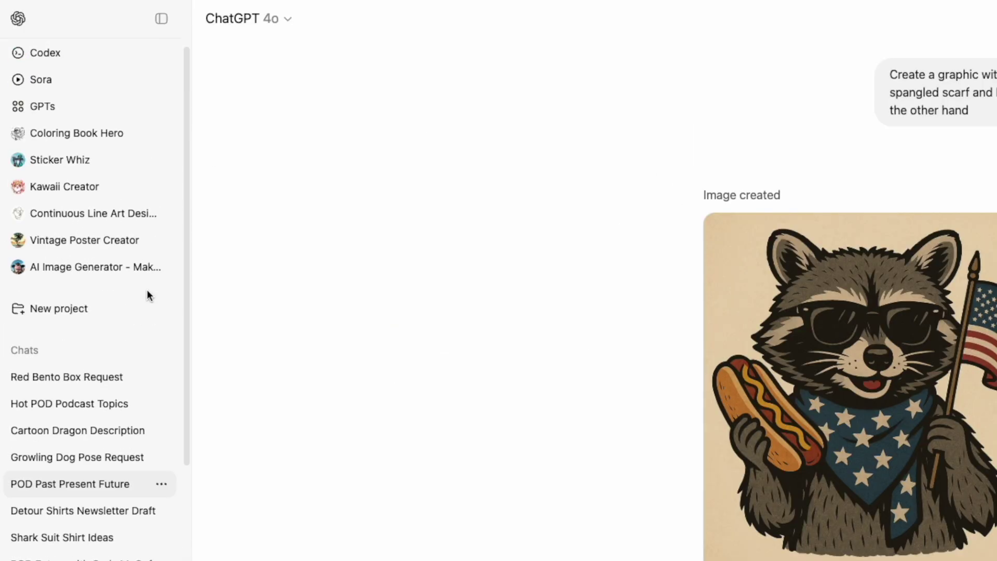
pyautogui.click(36, 188)
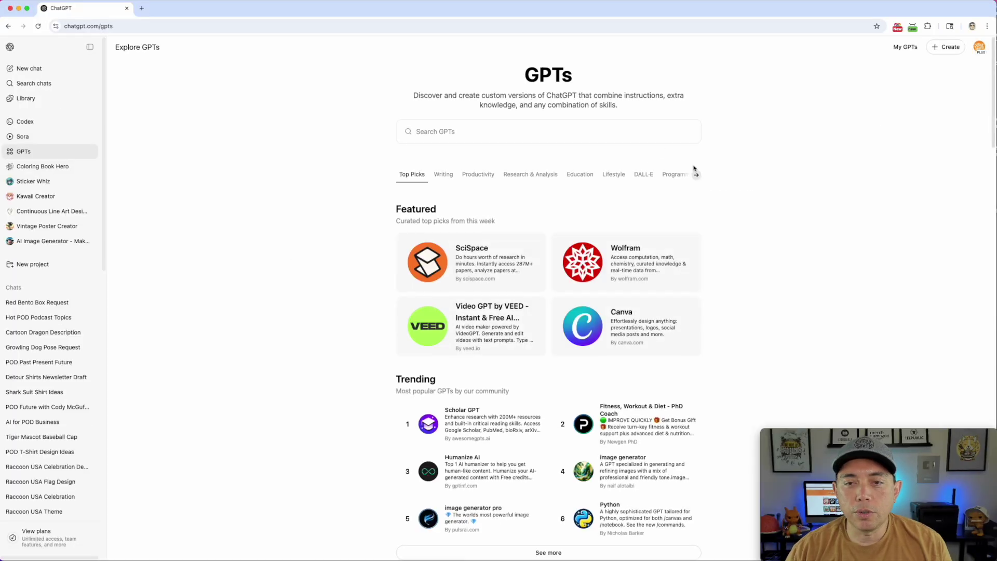
pyautogui.click(450, 133)
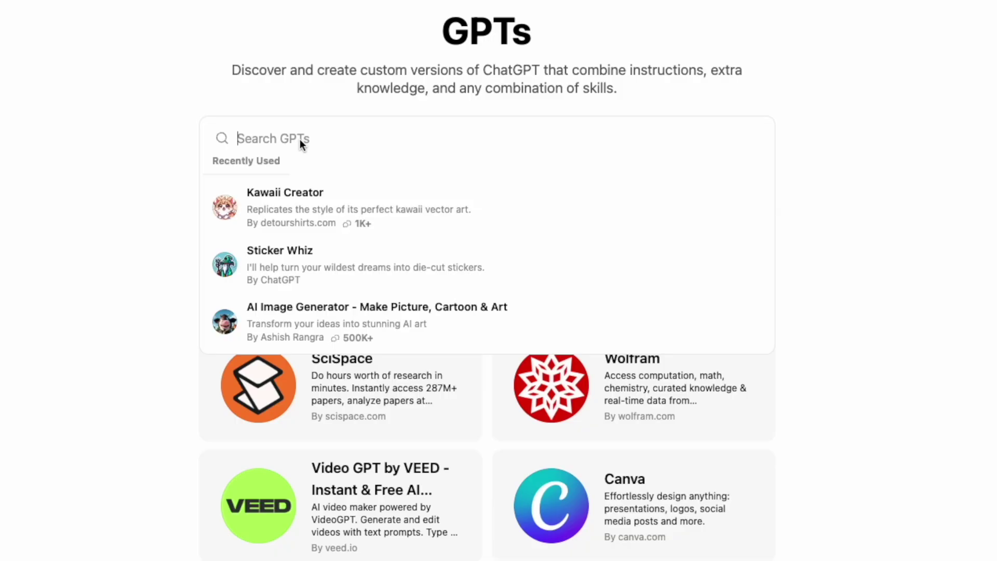
pyautogui.write('t-shirt')
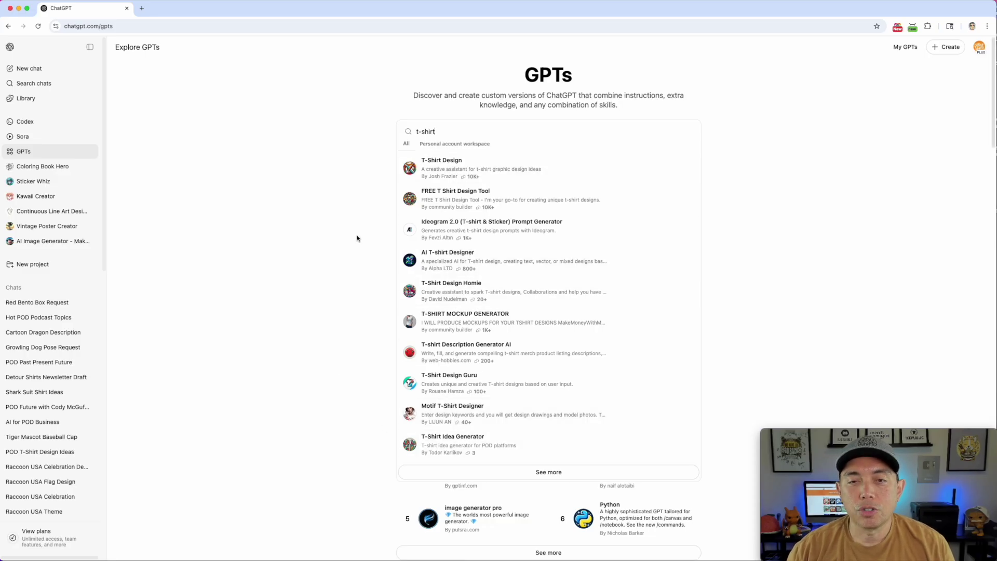
# Clear the GPT search and expand the full list of GPTs in the DALL·E category
pyautogui.click(443, 130)
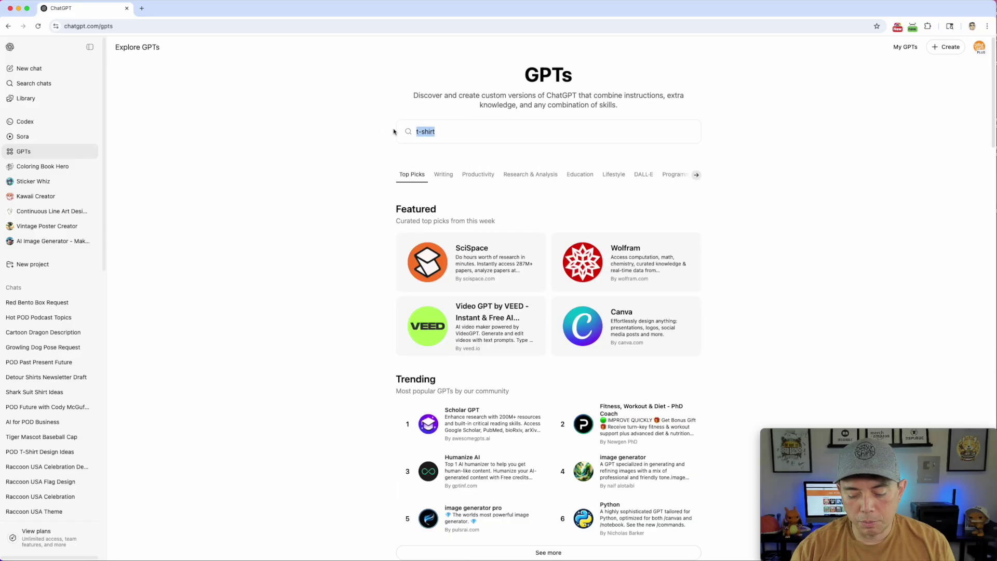
pyautogui.press('BackSpace')
pyautogui.click(354, 155)
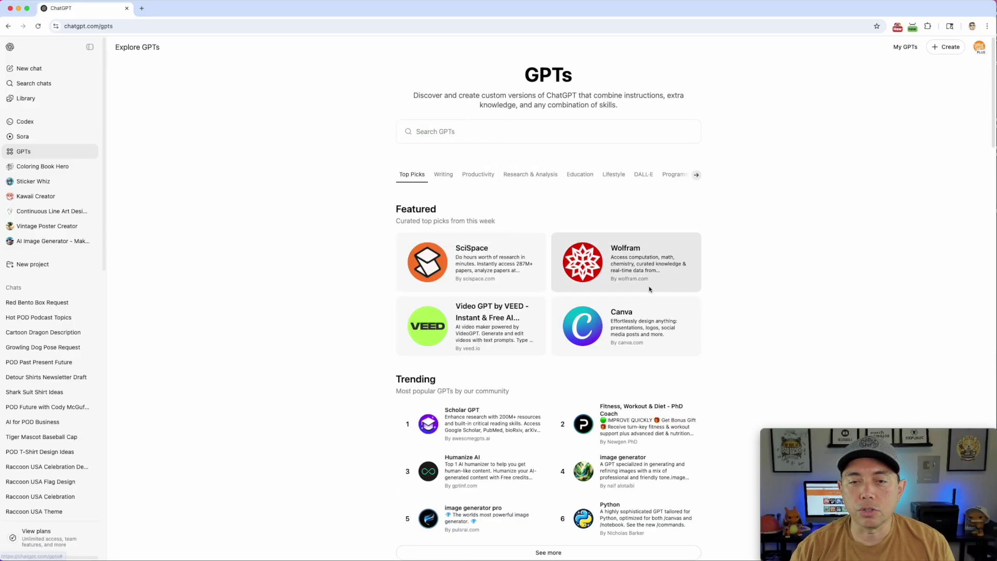
pyautogui.scroll(-7, 649, 287)
pyautogui.scroll(-12, 628, 328)
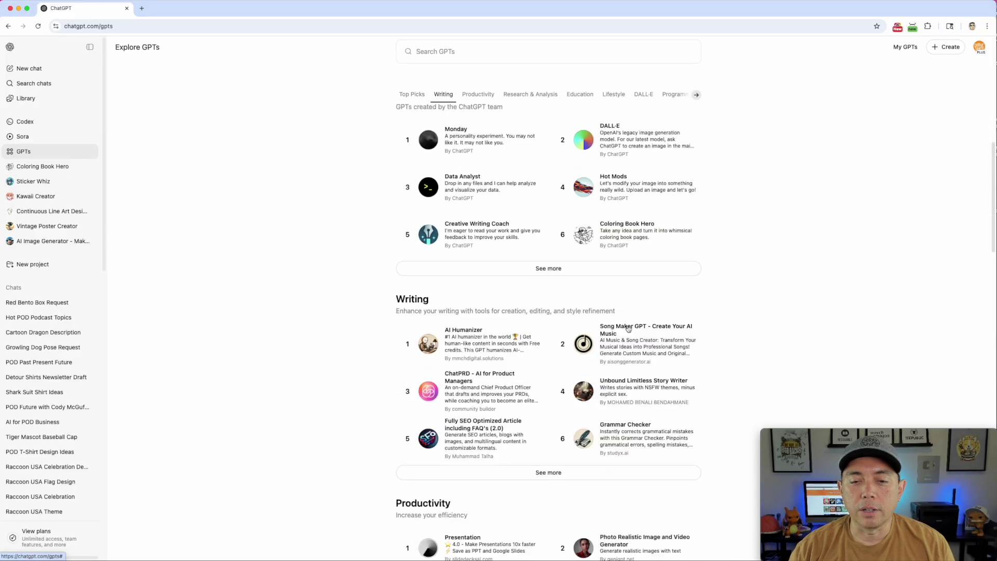
pyautogui.scroll(-9, 627, 329)
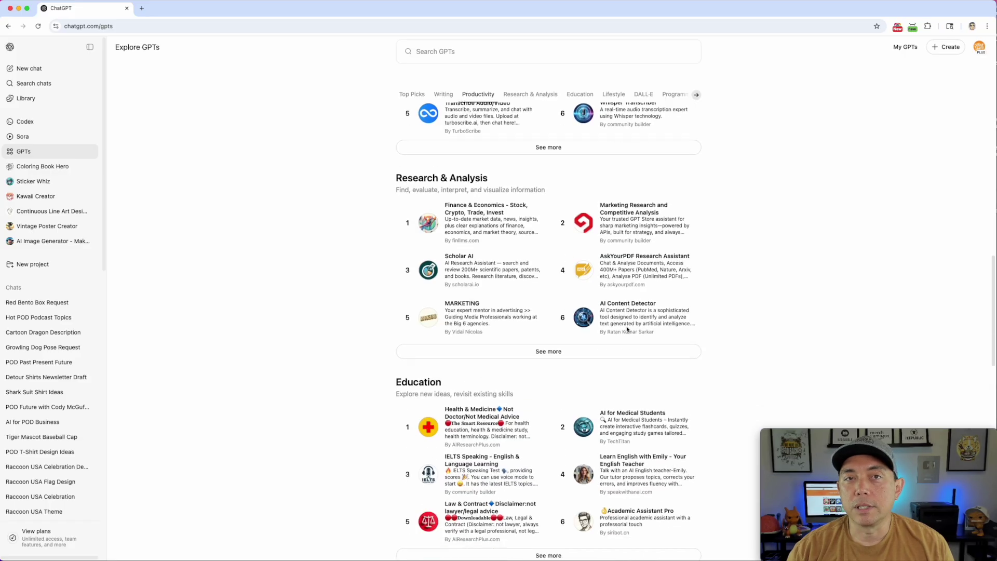
pyautogui.scroll(-3, 627, 330)
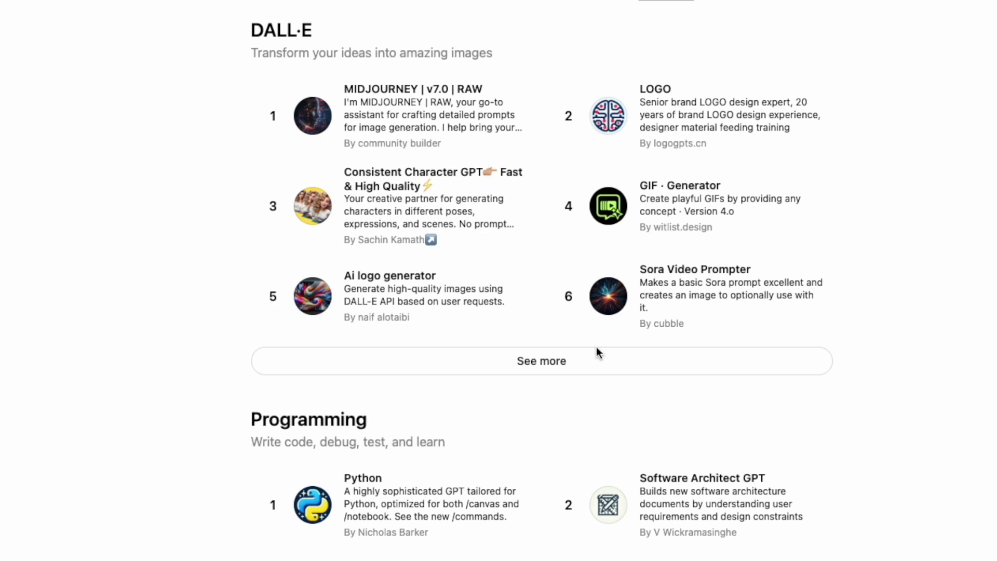
pyautogui.click(545, 360)
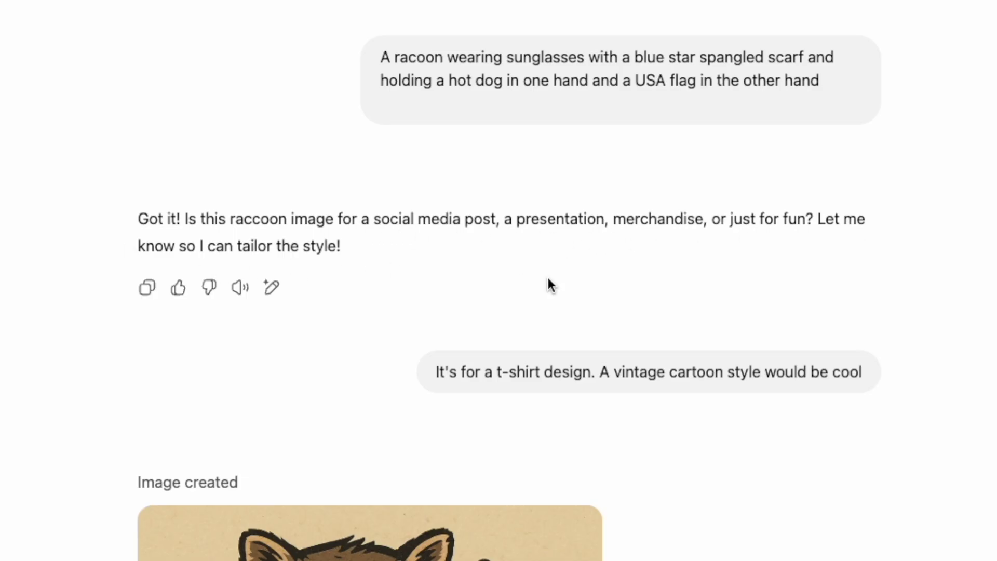
# Examine the vintage cartoon raccoon t-shirt design in the image generator chat and the edits suggested below it
pyautogui.scroll(-3, 539, 328)
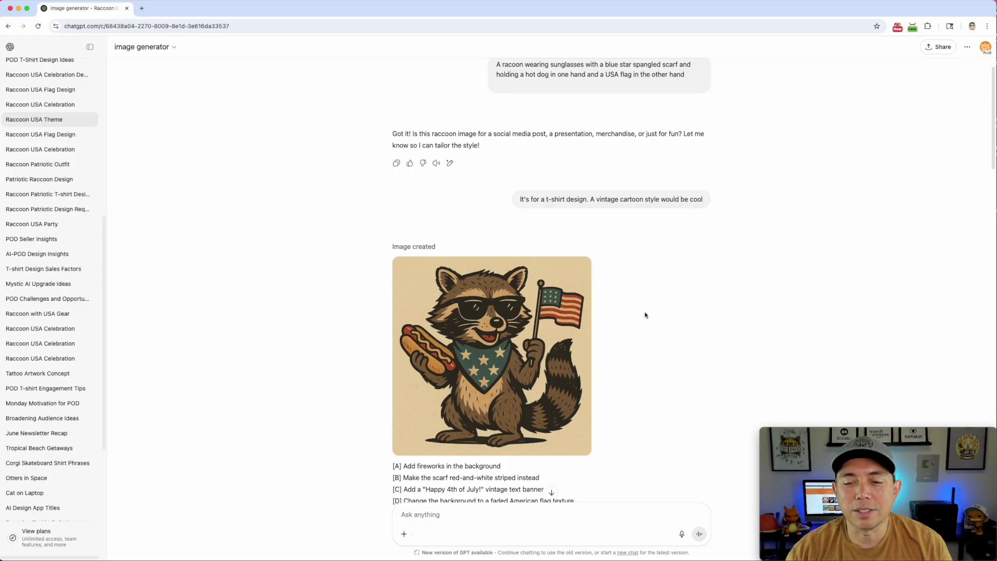
pyautogui.scroll(-2, 646, 314)
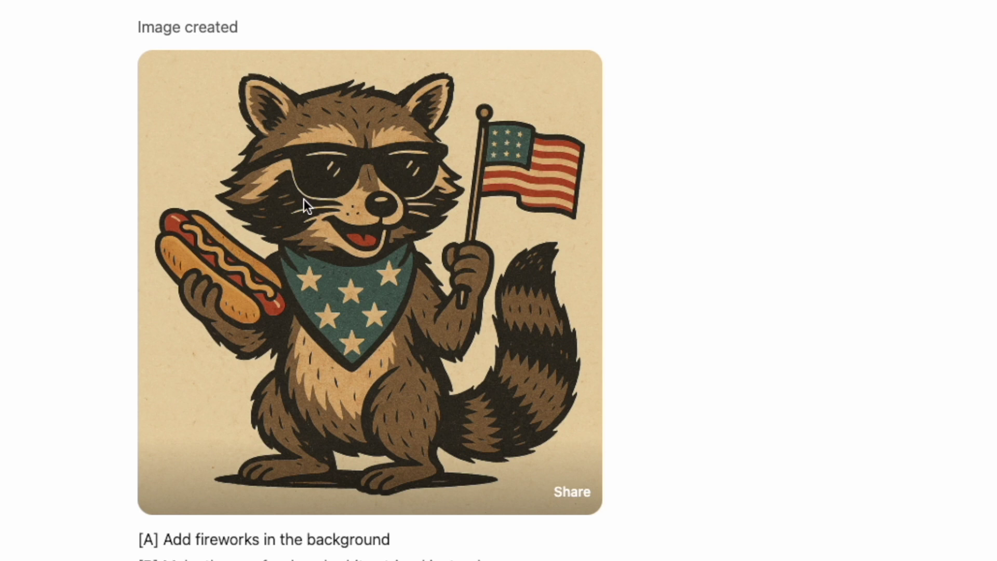
pyautogui.scroll(-5, 329, 349)
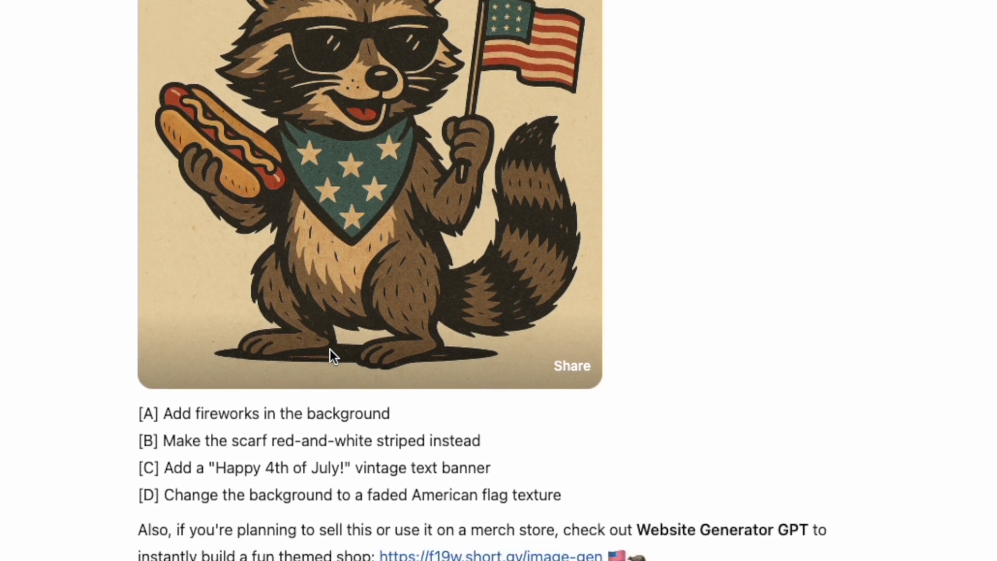
pyautogui.scroll(-2, 329, 355)
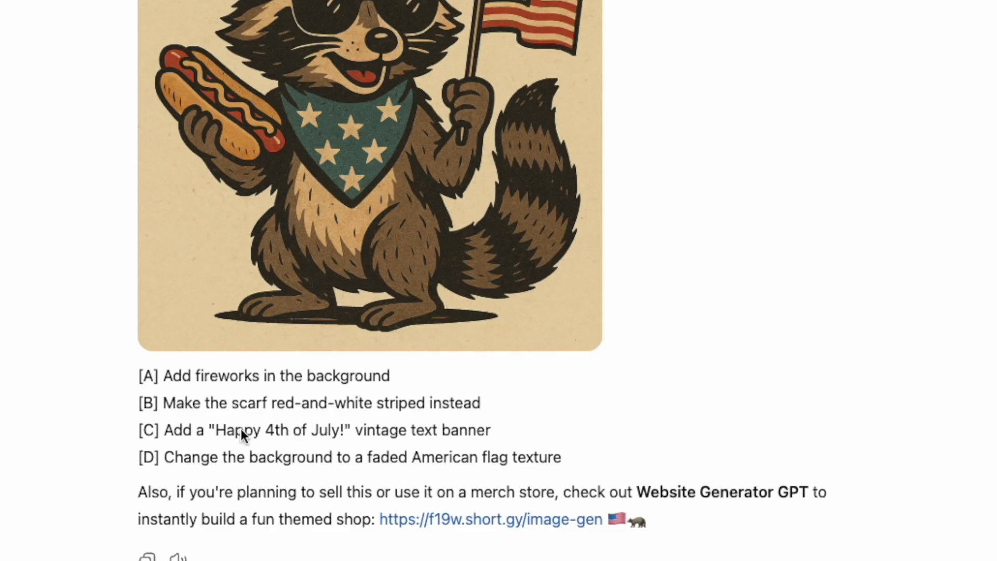
pyautogui.scroll(-2, 241, 429)
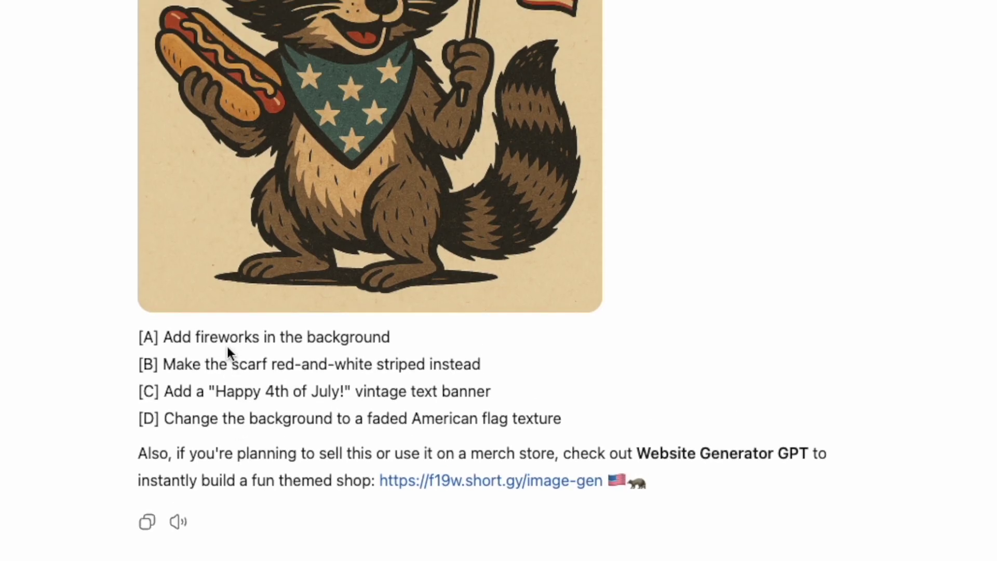
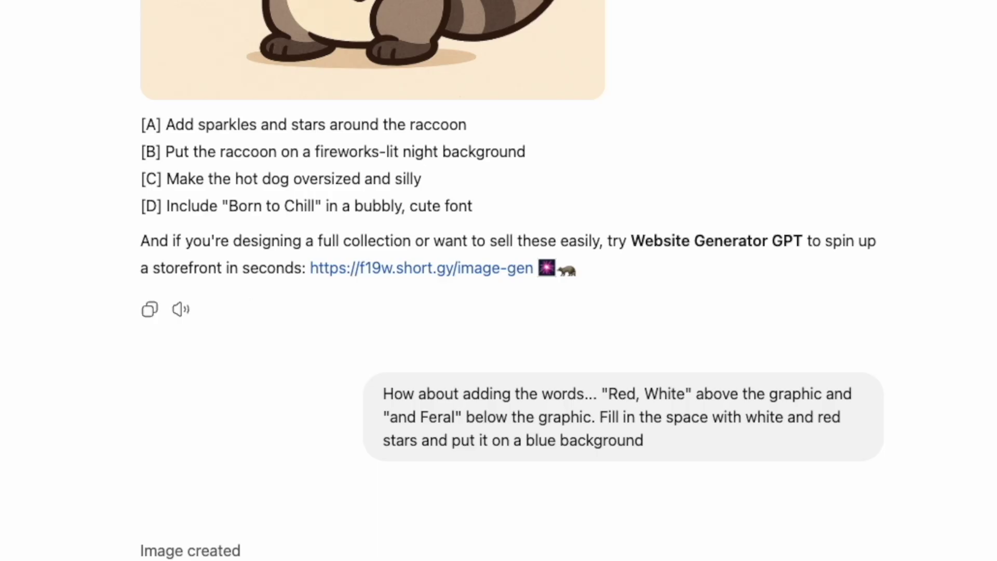
# Examine the prompt adding "Red, White" and "and Feral" with stars on a blue background, and the resulting raccoon design
pyautogui.scroll(-1, 364, 265)
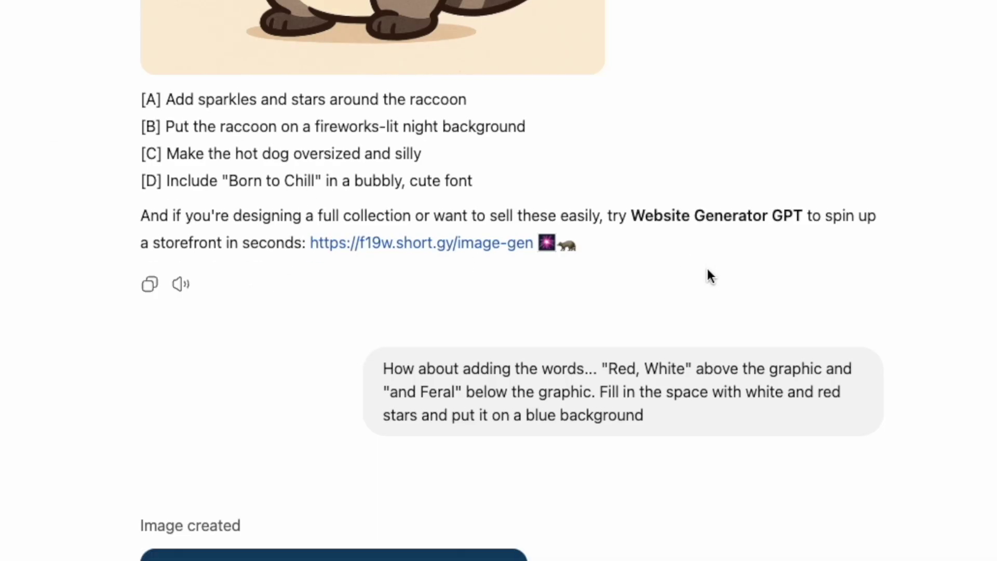
pyautogui.scroll(-4, 706, 266)
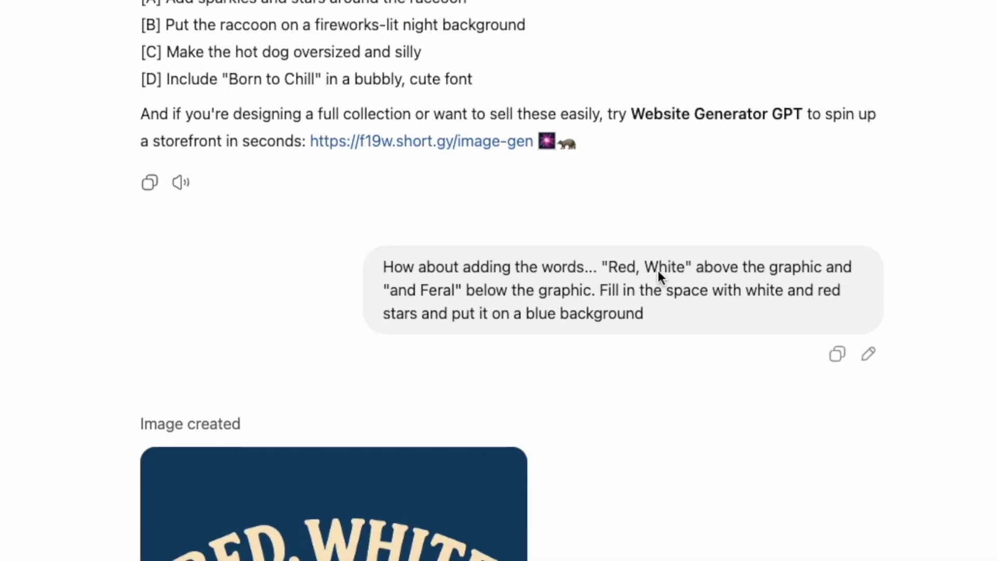
pyautogui.scroll(-5, 810, 302)
pyautogui.scroll(-2, 710, 283)
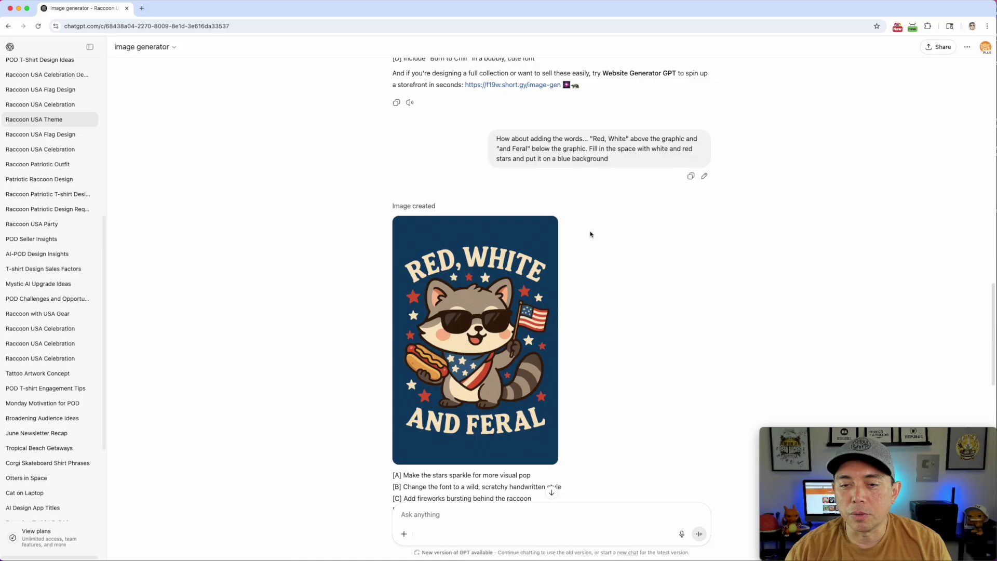
pyautogui.scroll(-3, 593, 323)
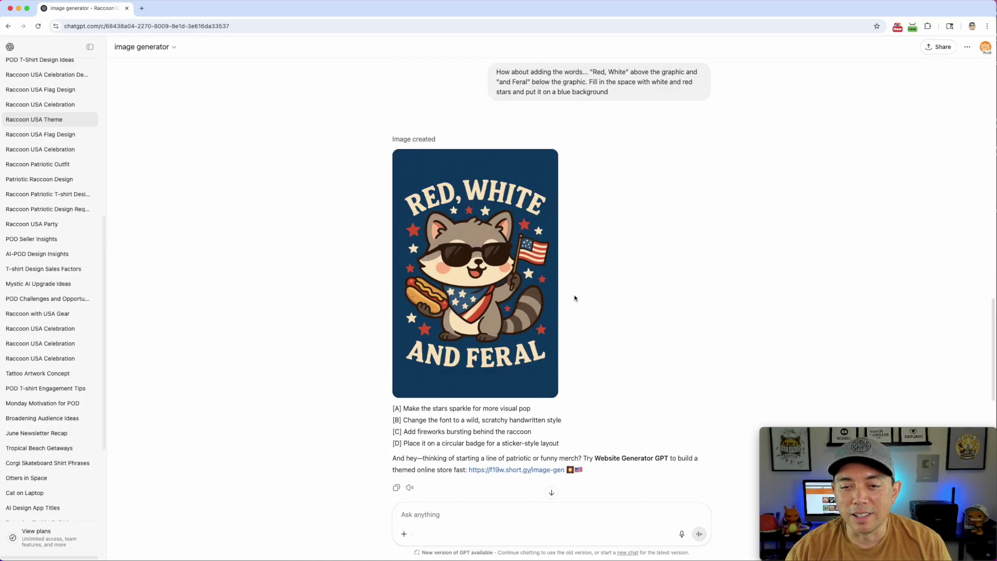
pyautogui.scroll(7, 614, 288)
pyautogui.scroll(-6, 612, 288)
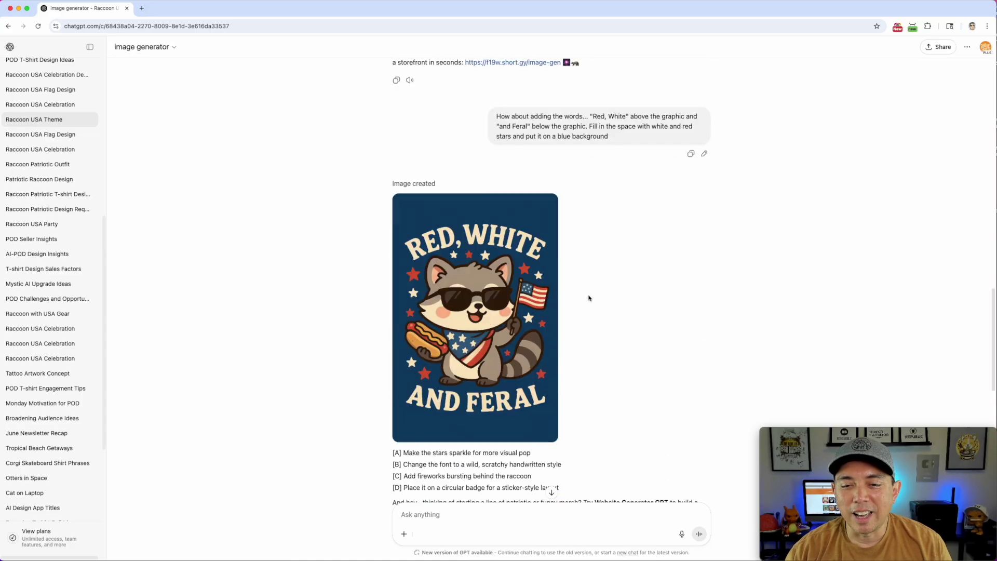
pyautogui.scroll(-2, 629, 307)
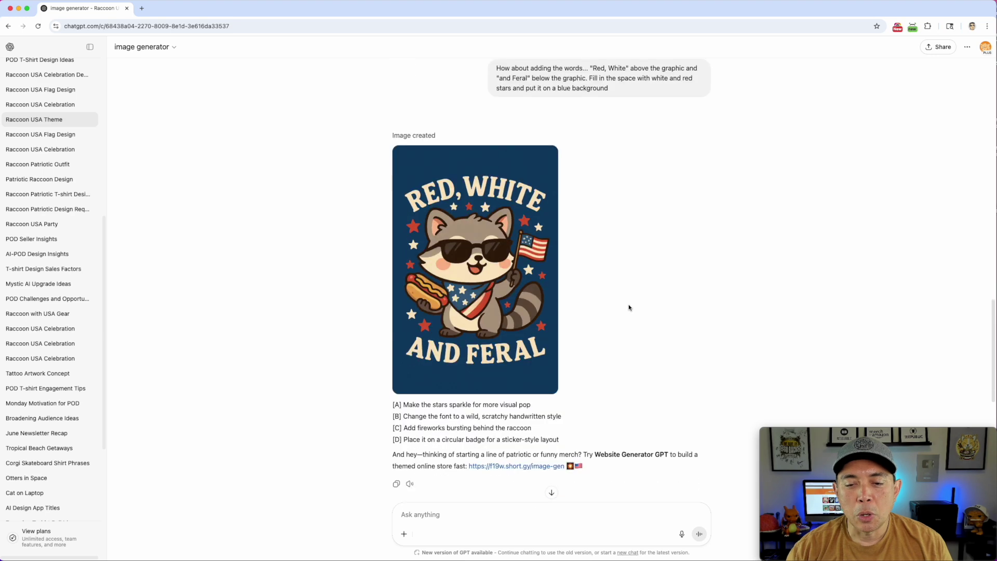
# Find the raccoon design with the bubbly cute font and red words, view it enlarged, and return to the chat
pyautogui.scroll(-5, 629, 307)
pyautogui.scroll(-10, 596, 297)
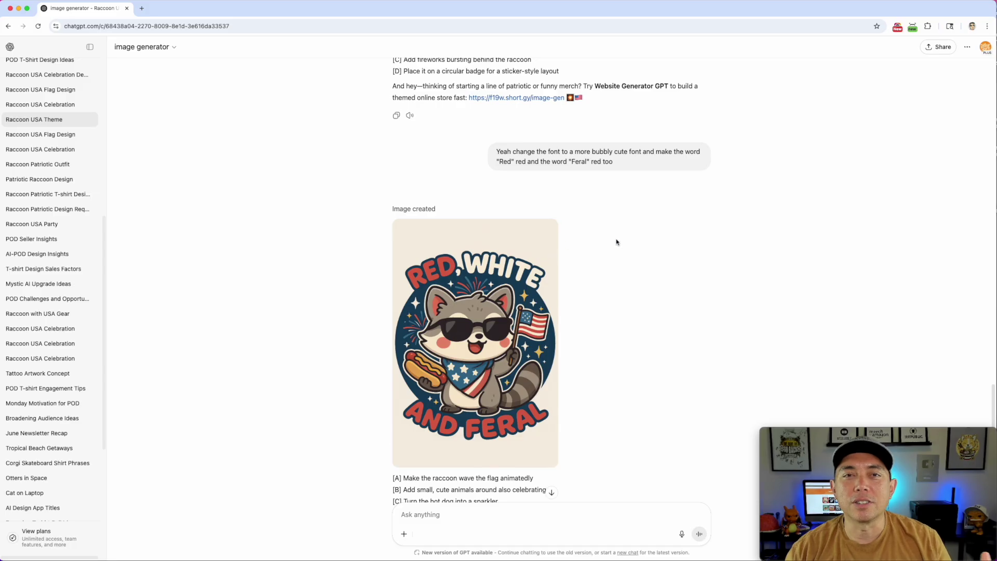
pyautogui.scroll(-4, 632, 272)
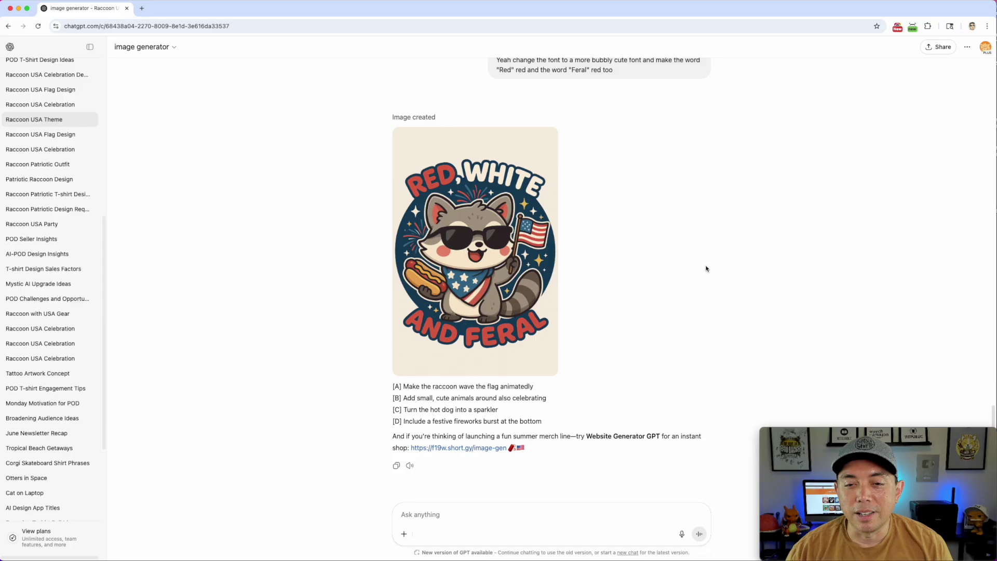
pyautogui.click(468, 212)
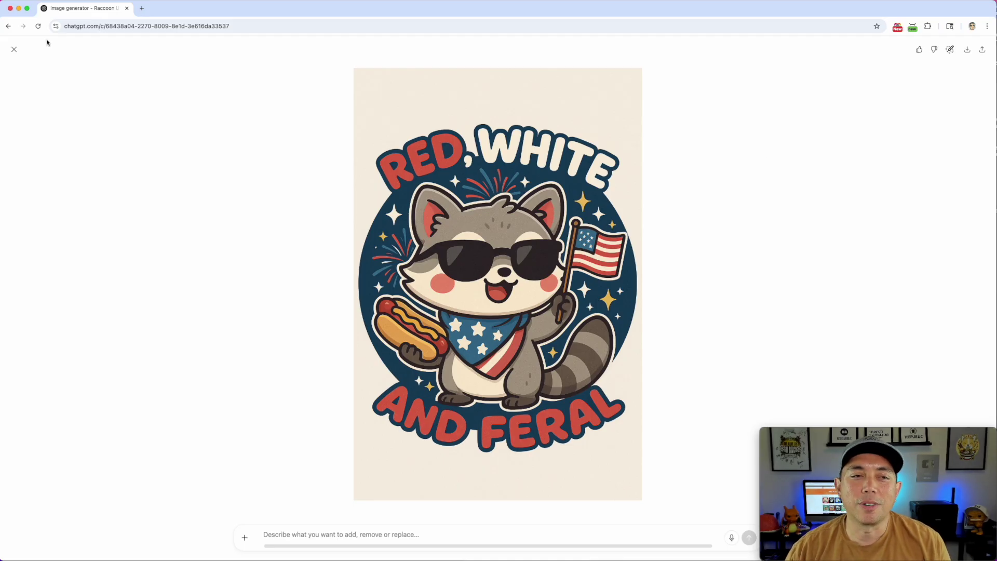
pyautogui.click(14, 49)
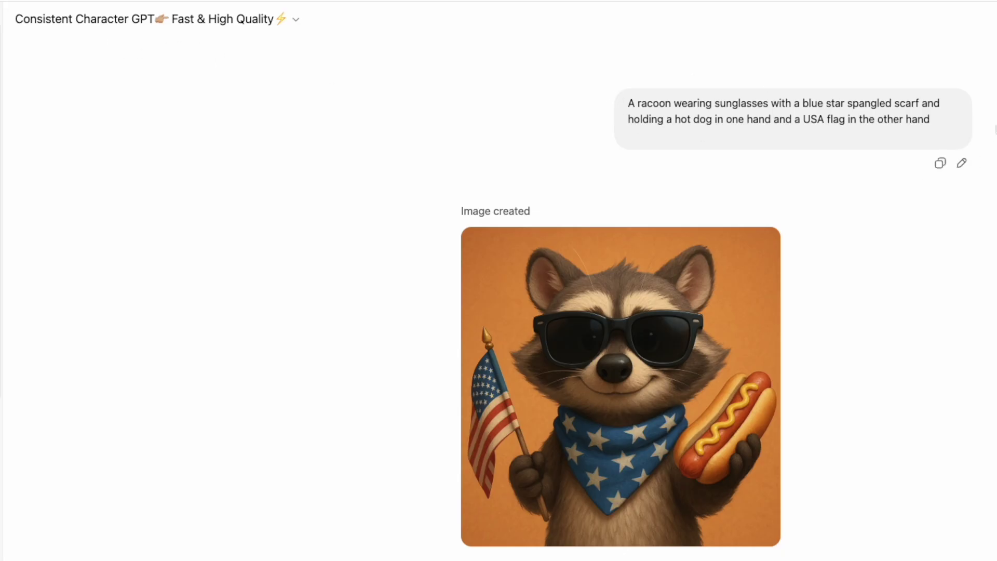
# Enlarge the raccoon image on the orange background in the Consistent Character GPT chat
pyautogui.click(646, 324)
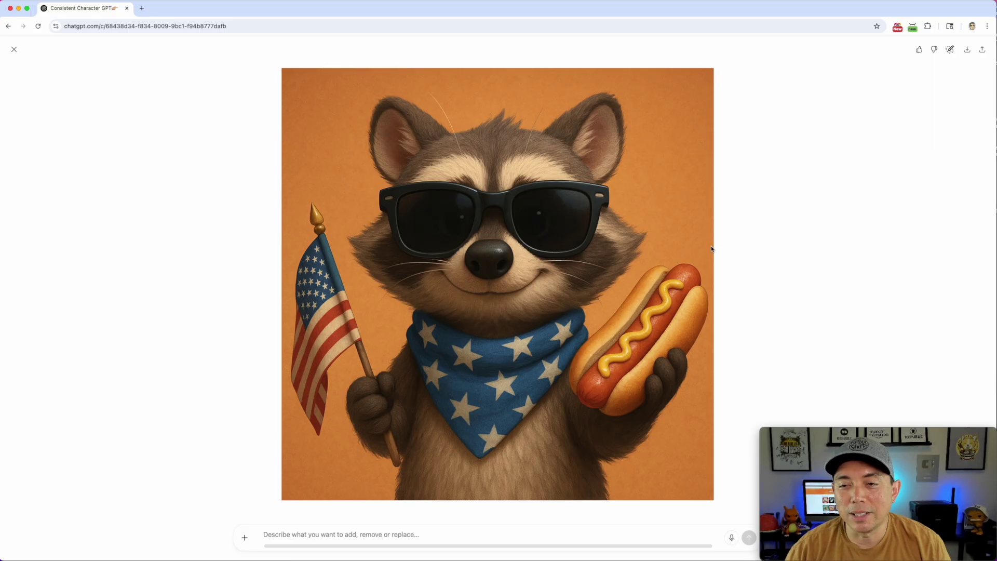
# View the full-body raccoon on the black background enlarged, and return to the first raccoon image in the chat
pyautogui.click(14, 49)
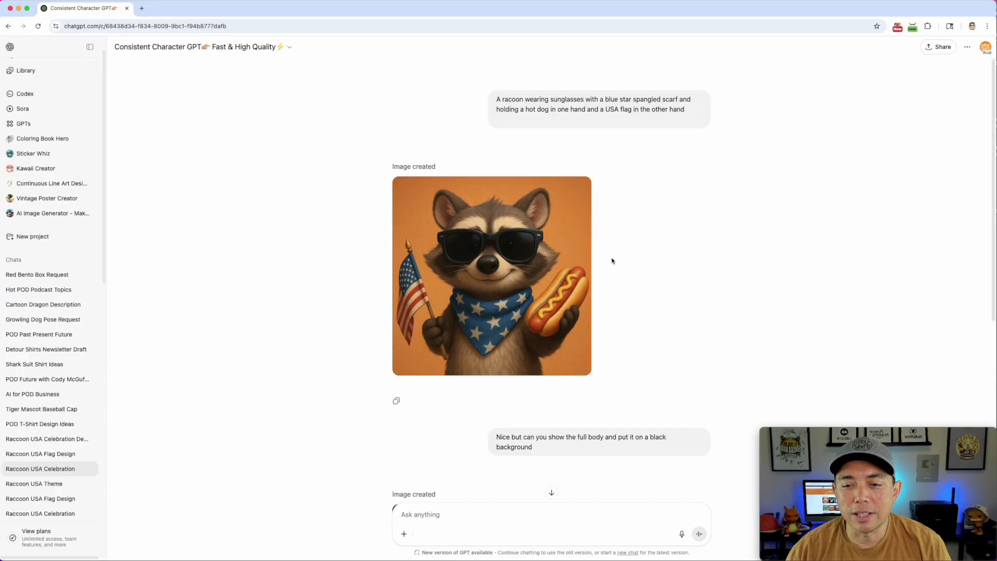
pyautogui.scroll(-6, 592, 255)
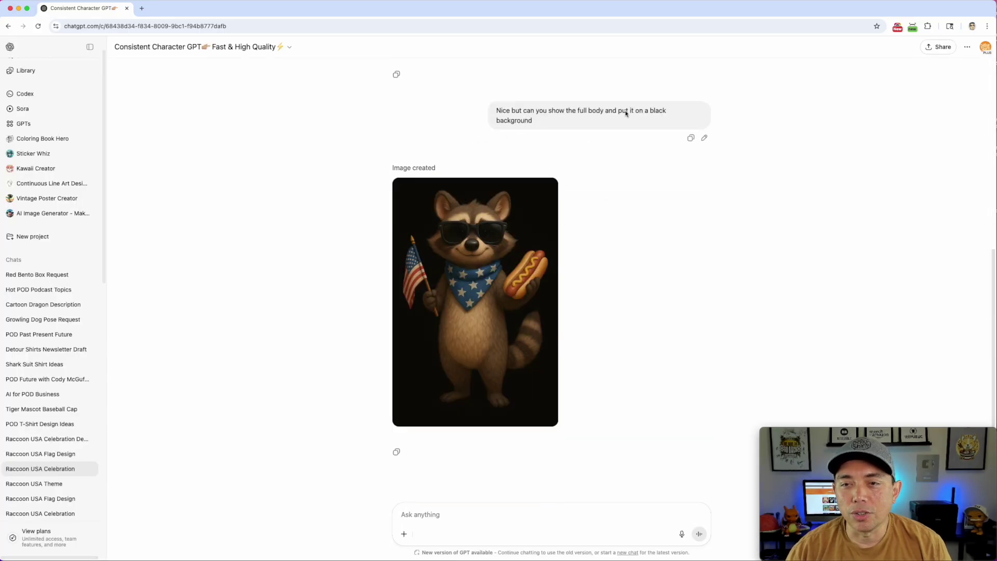
pyautogui.click(475, 269)
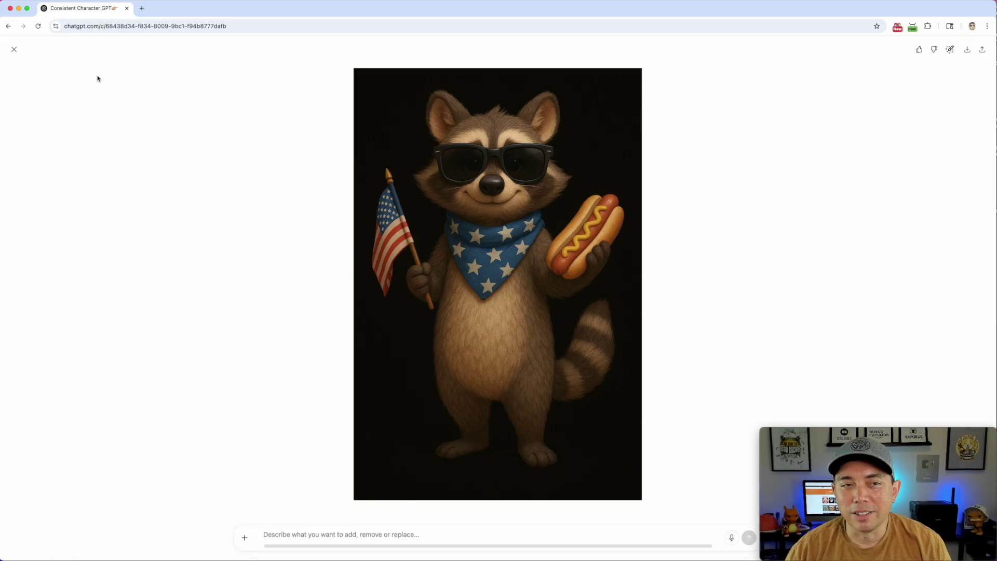
pyautogui.click(14, 49)
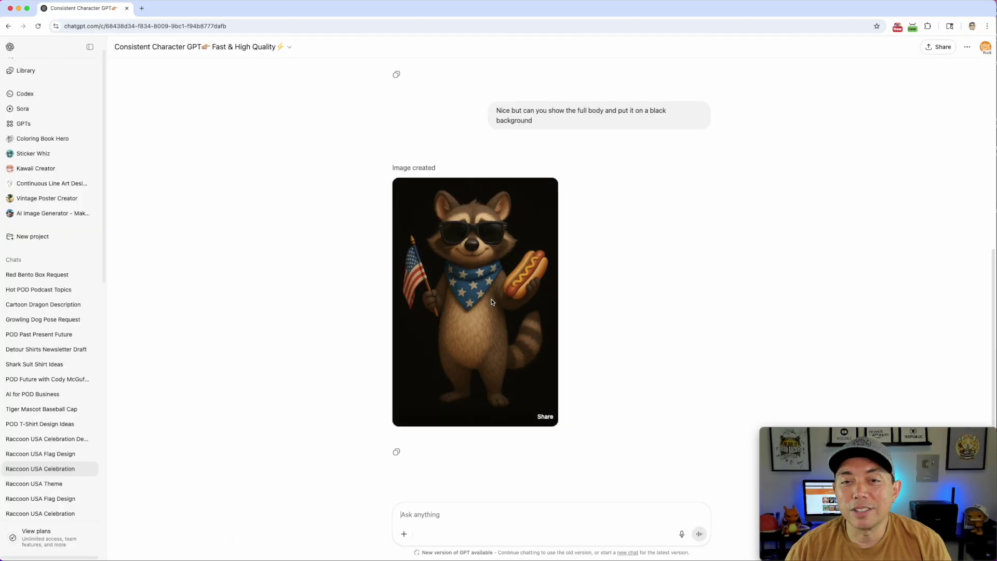
pyautogui.scroll(5, 492, 302)
pyautogui.click(518, 258)
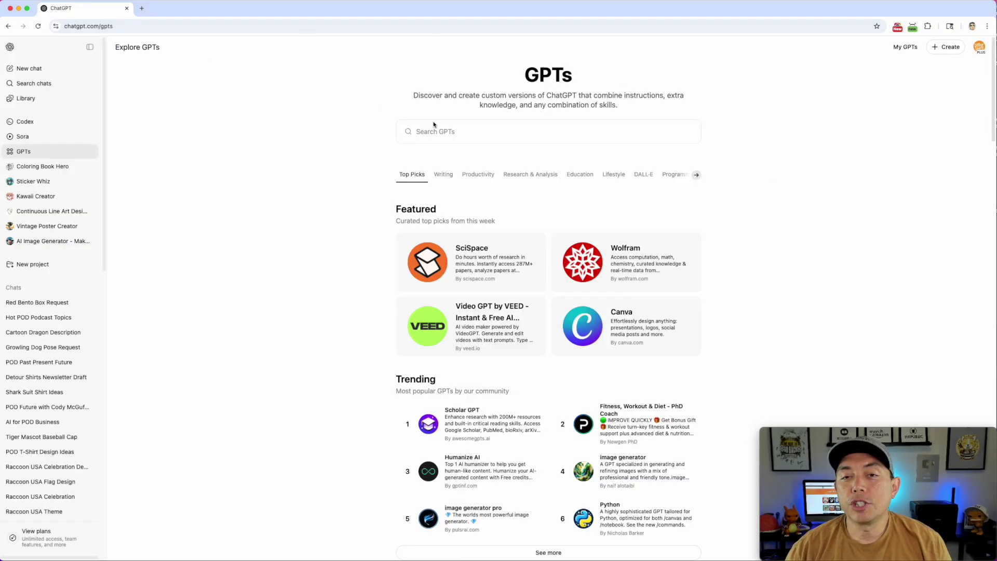
# Search the custom GPTs for "t-shirt" and open AI T-shirt Designer
pyautogui.click(424, 132)
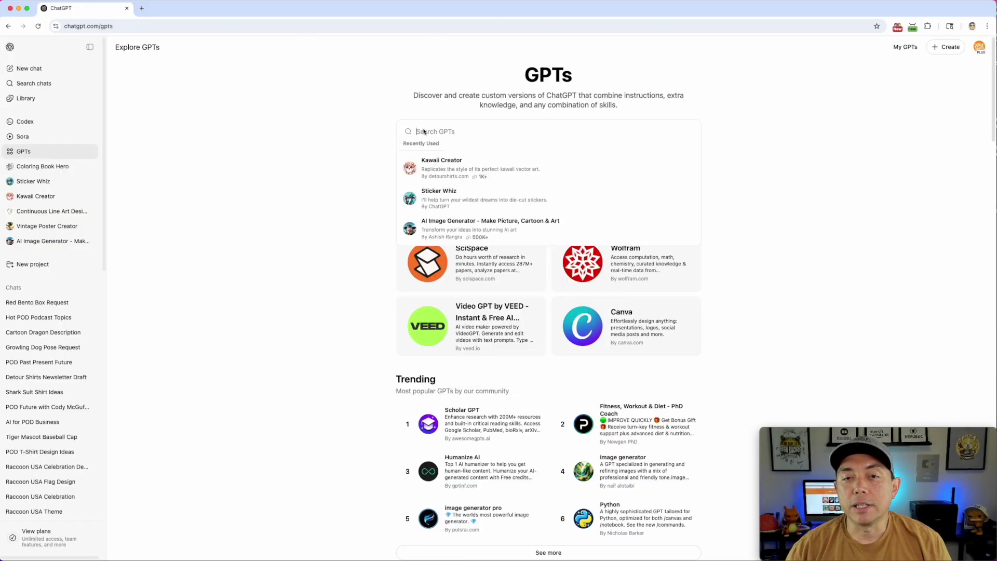
pyautogui.write('t')
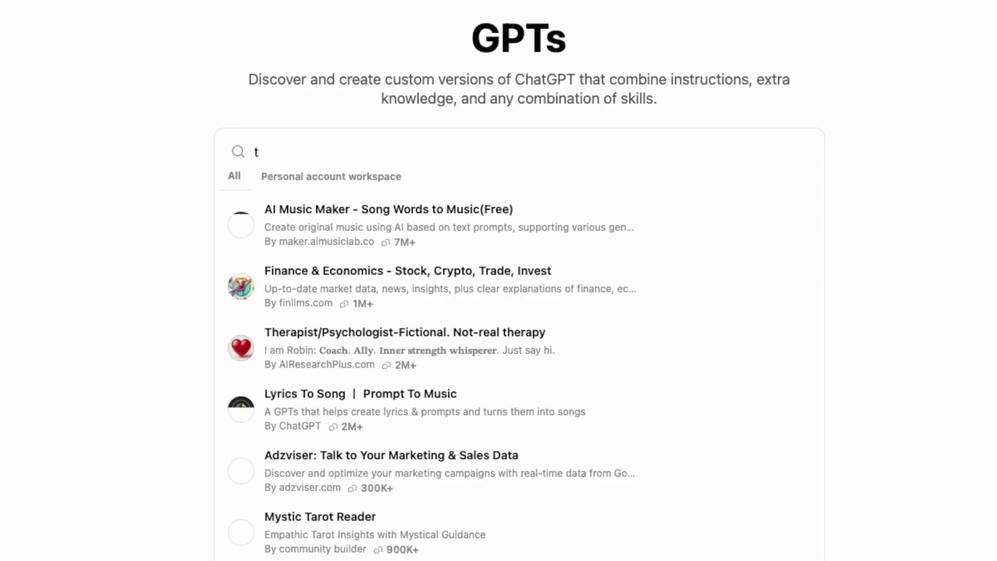
pyautogui.write('-shirt')
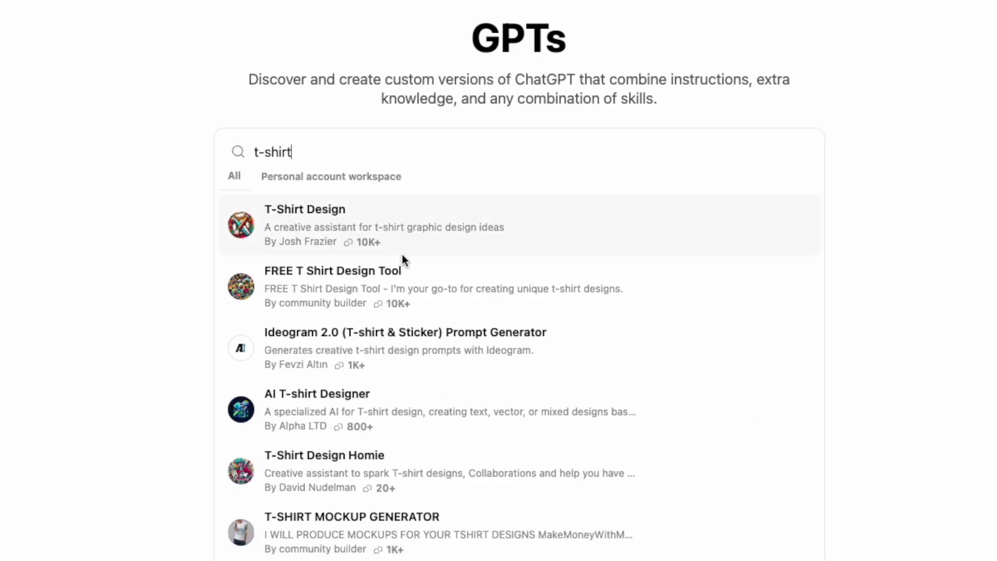
pyautogui.click(304, 400)
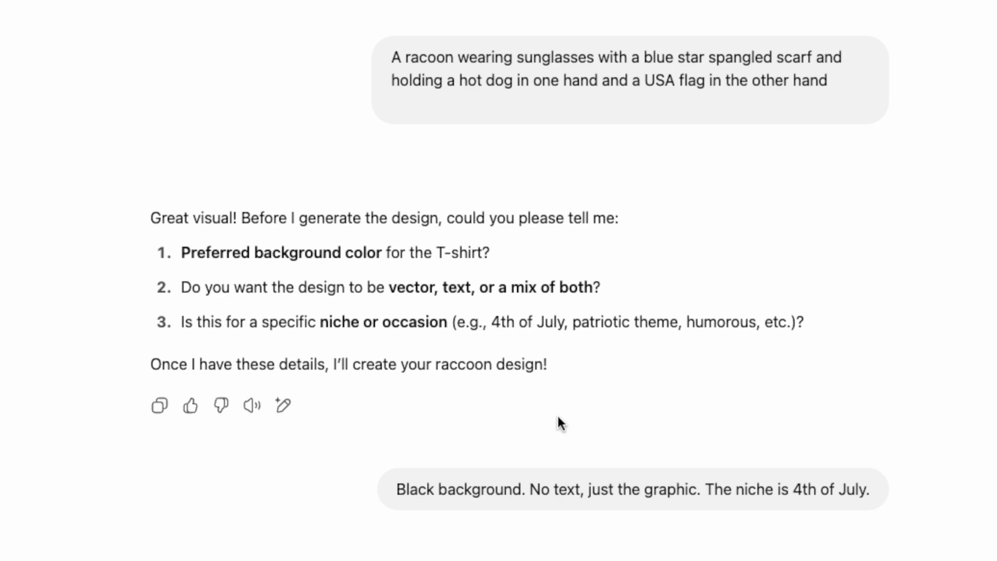
# Examine the AI T-shirt Designer conversation about the black versus transparent background and the raccoon designs it produced
pyautogui.scroll(-2, 515, 435)
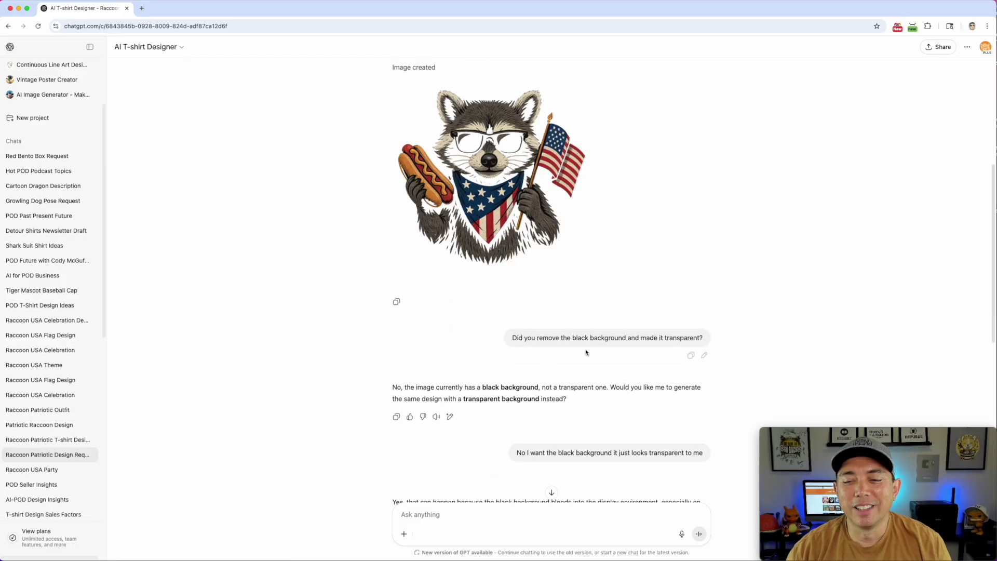
pyautogui.scroll(-1, 612, 356)
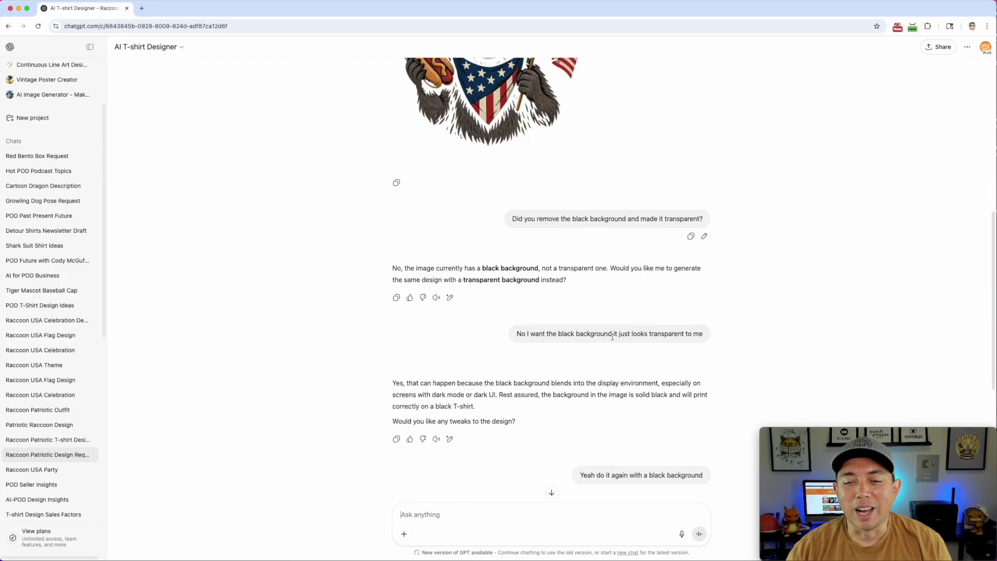
pyautogui.scroll(-10, 612, 337)
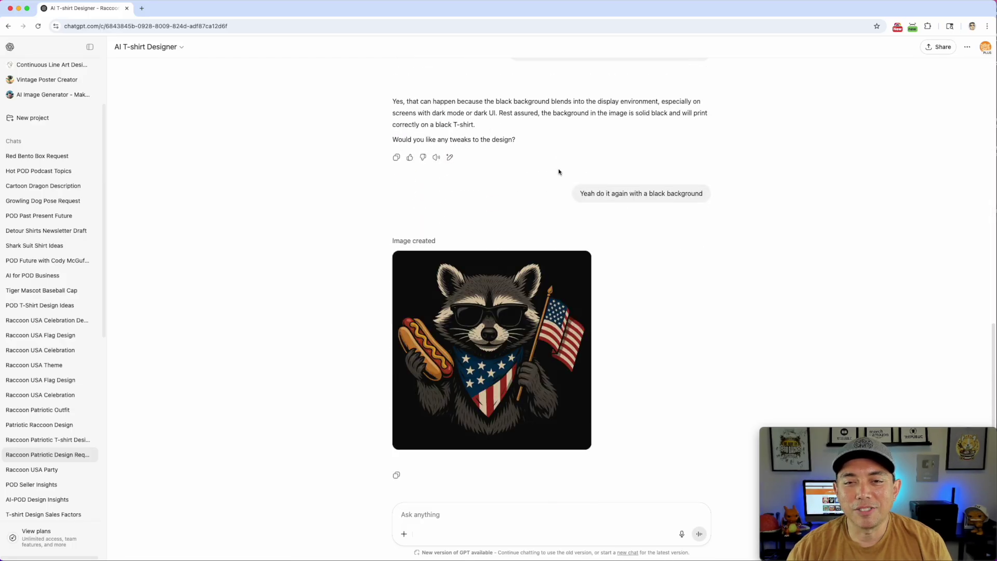
pyautogui.scroll(10, 537, 150)
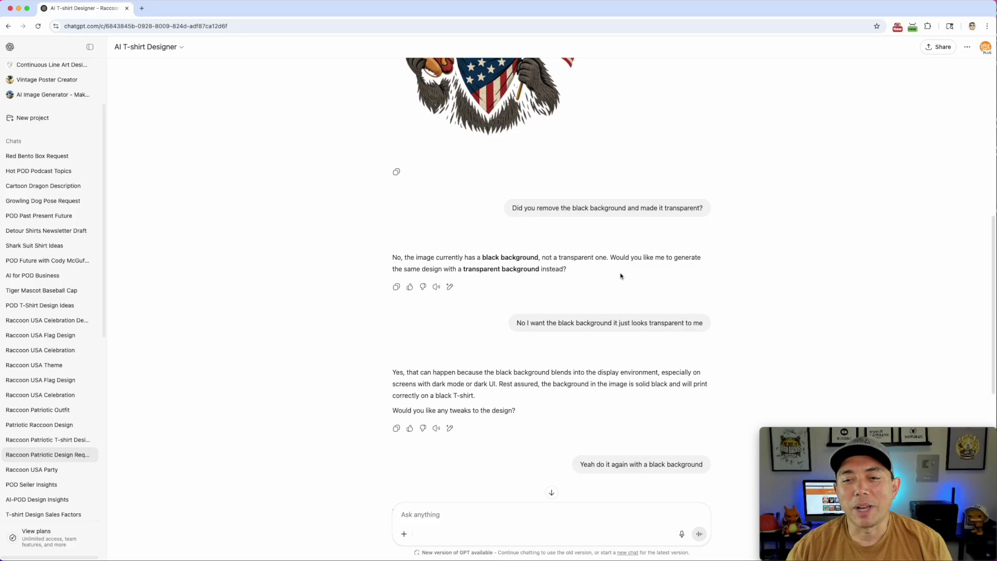
pyautogui.scroll(4, 653, 319)
pyautogui.scroll(-10, 637, 317)
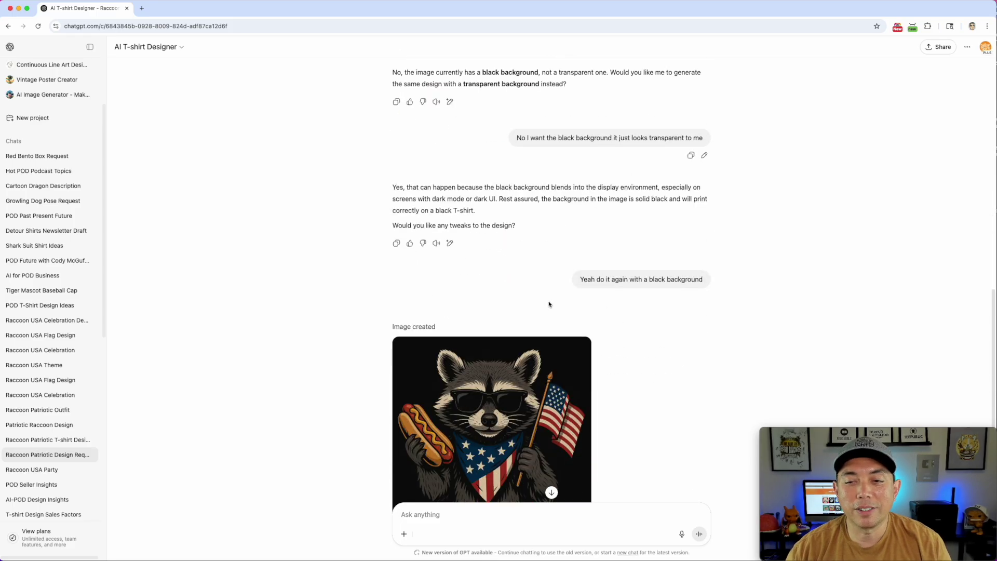
pyautogui.scroll(-3, 652, 305)
# Compare the black-background raccoon design with the transparent-looking version by viewing each one enlarged
pyautogui.click(559, 340)
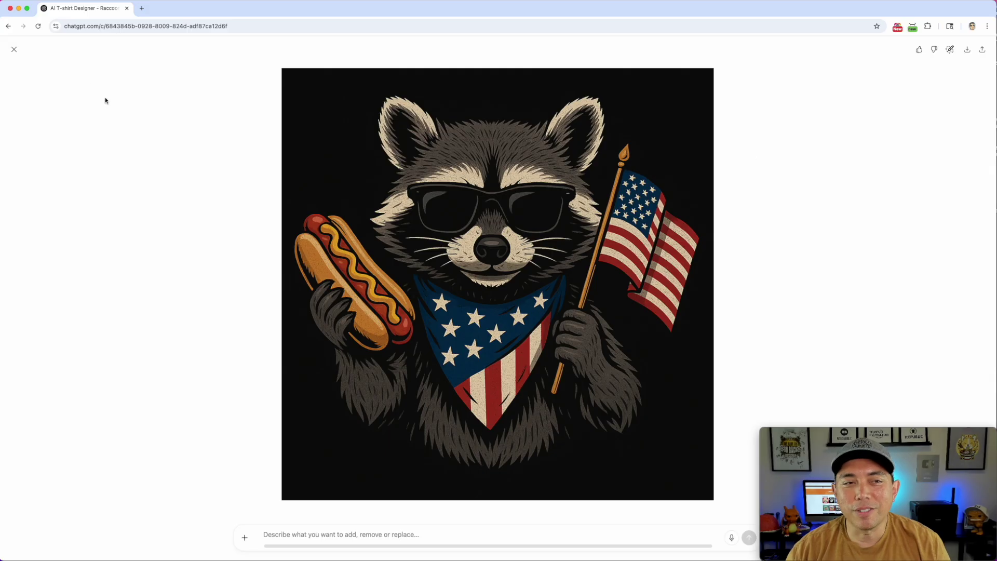
pyautogui.click(14, 49)
pyautogui.scroll(5, 608, 280)
pyautogui.click(585, 278)
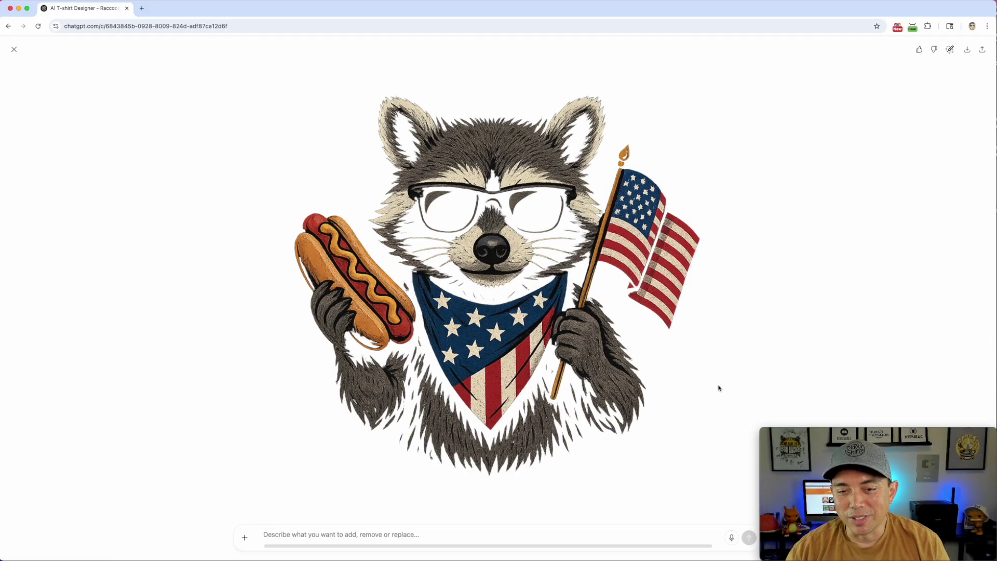
pyautogui.click(14, 49)
pyautogui.scroll(3, 162, 138)
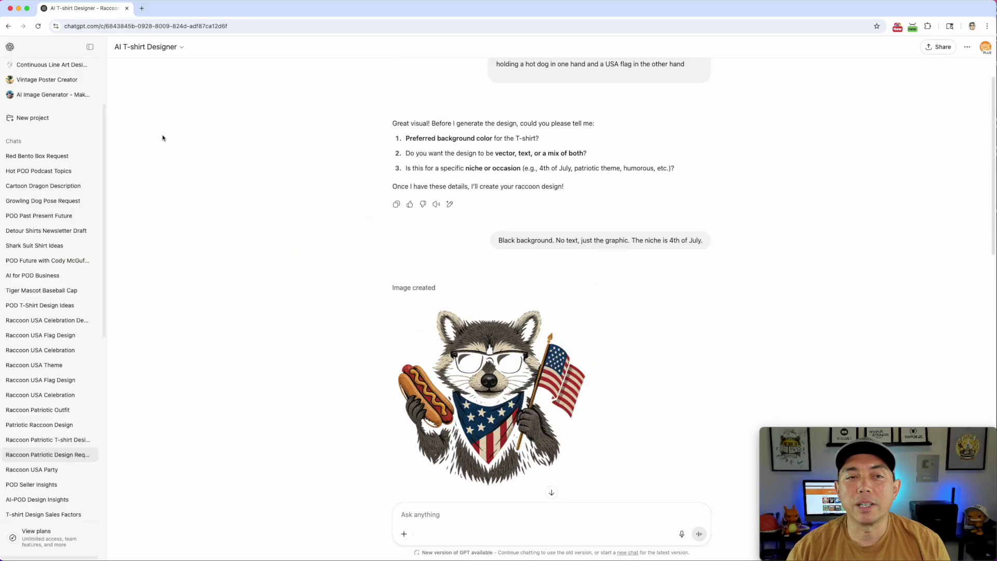
pyautogui.scroll(-10, 584, 283)
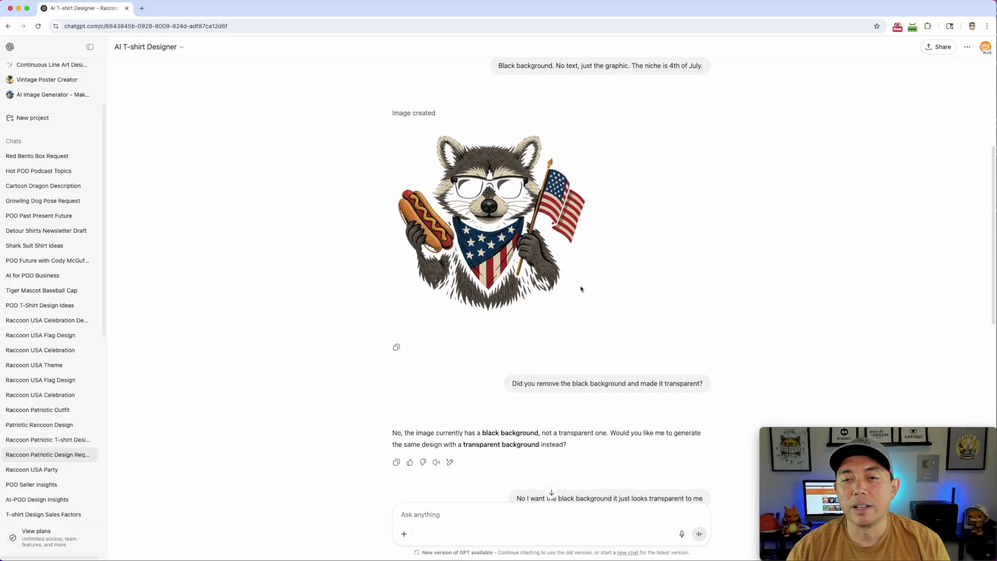
pyautogui.scroll(-2, 576, 299)
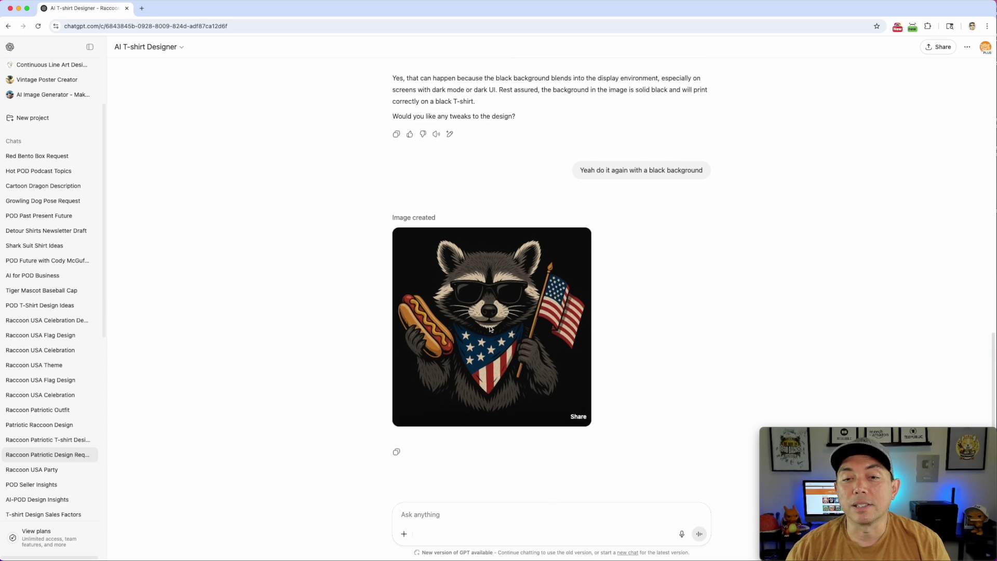
pyautogui.click(489, 323)
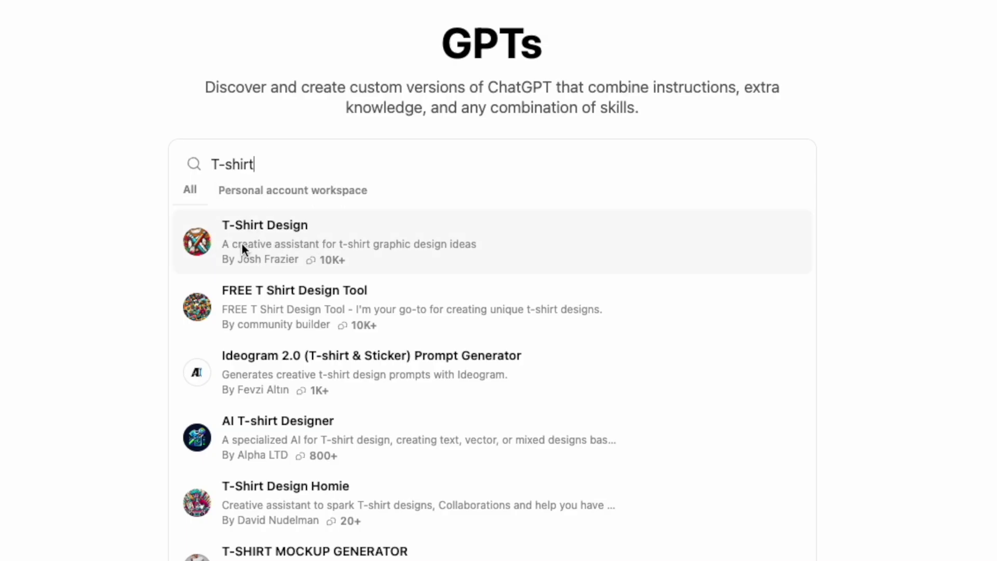
# Open the T-Shirt Design GPT, view its raccoon graphic enlarged, and return to the chat
pyautogui.click(242, 248)
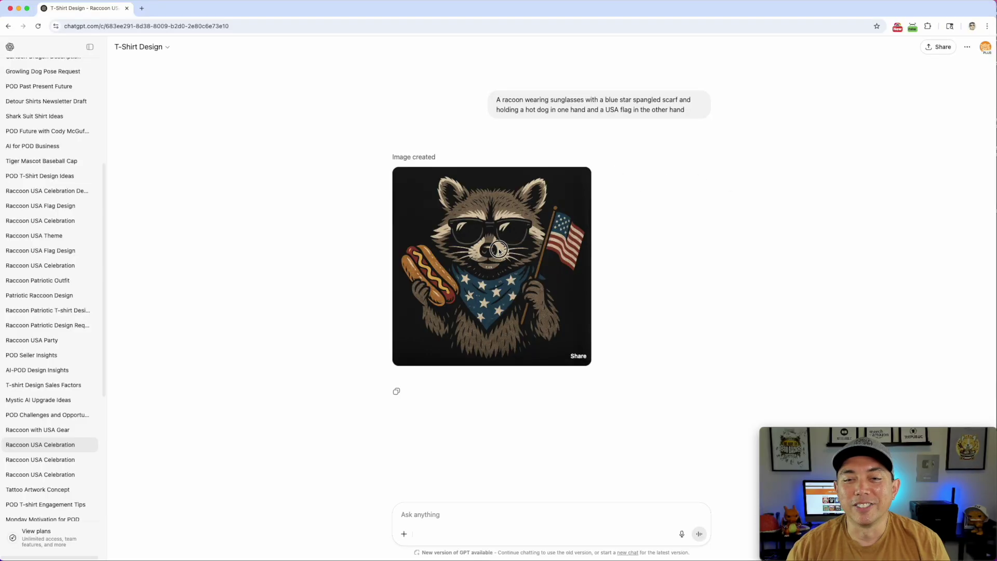
pyautogui.click(499, 251)
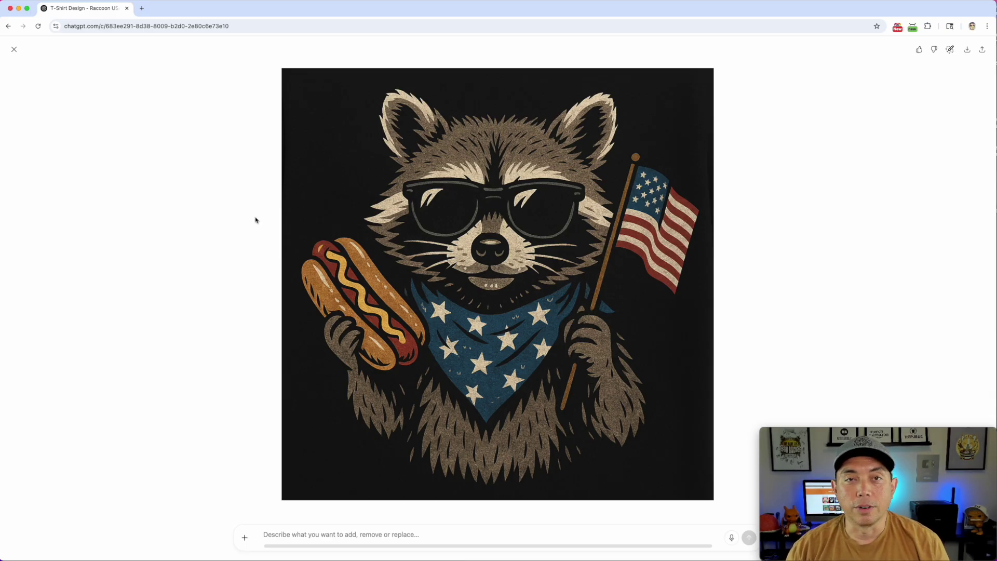
pyautogui.press('Escape')
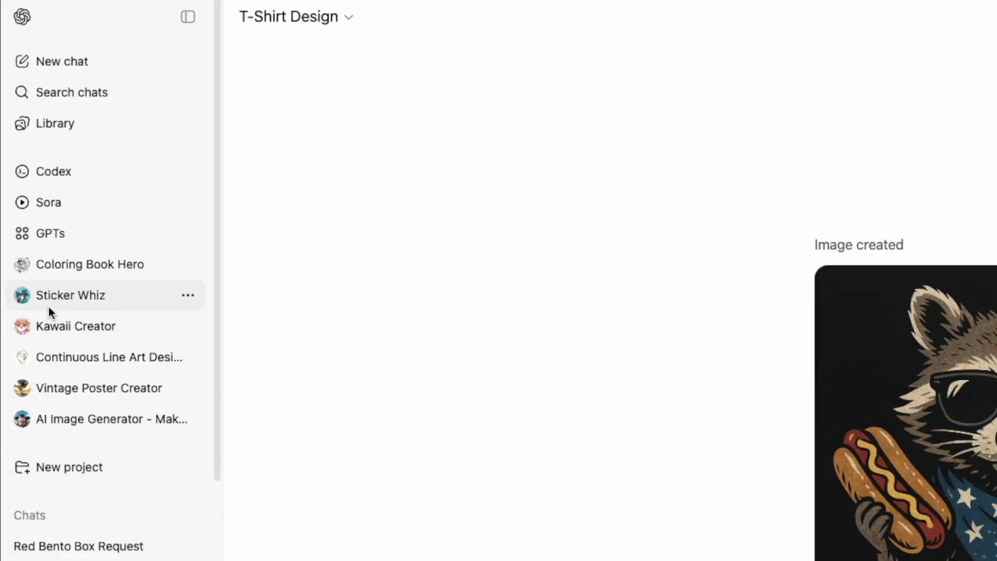
# Search the custom GPTs for "sticker whiz" and start a chat with the Sticker Whiz made by ChatGPT
pyautogui.click(44, 231)
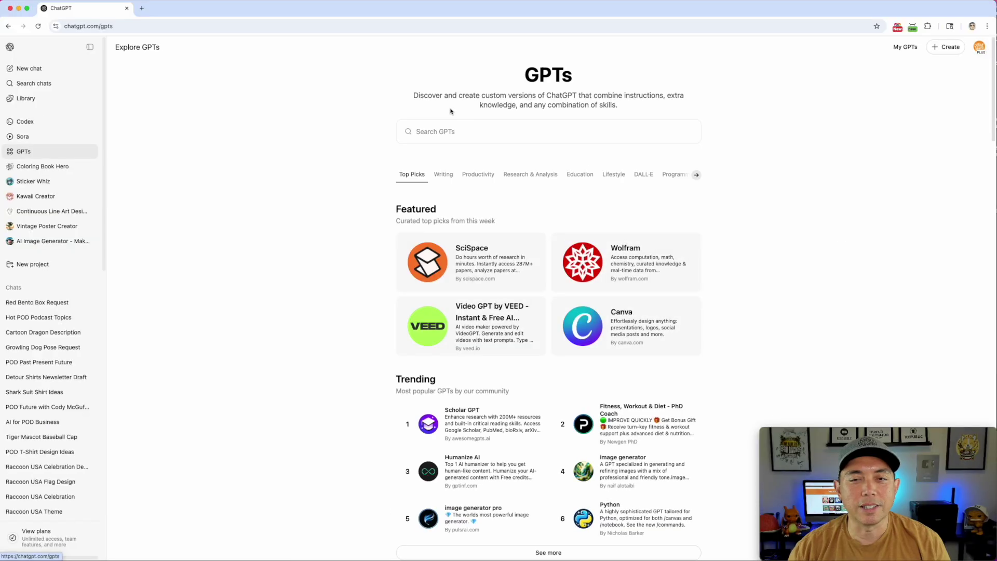
pyautogui.click(549, 132)
pyautogui.write('sti')
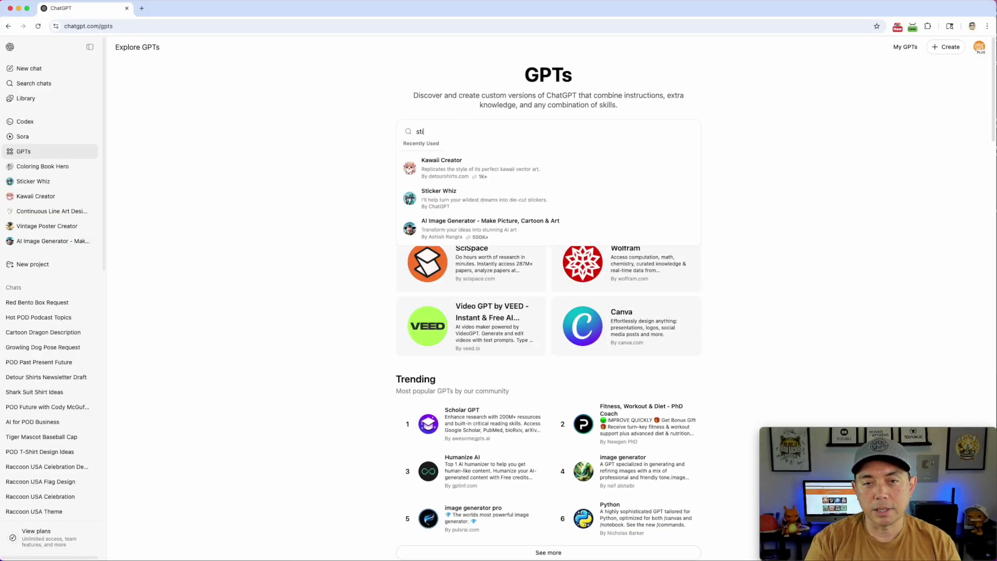
pyautogui.write('cker whi')
pyautogui.write('z')
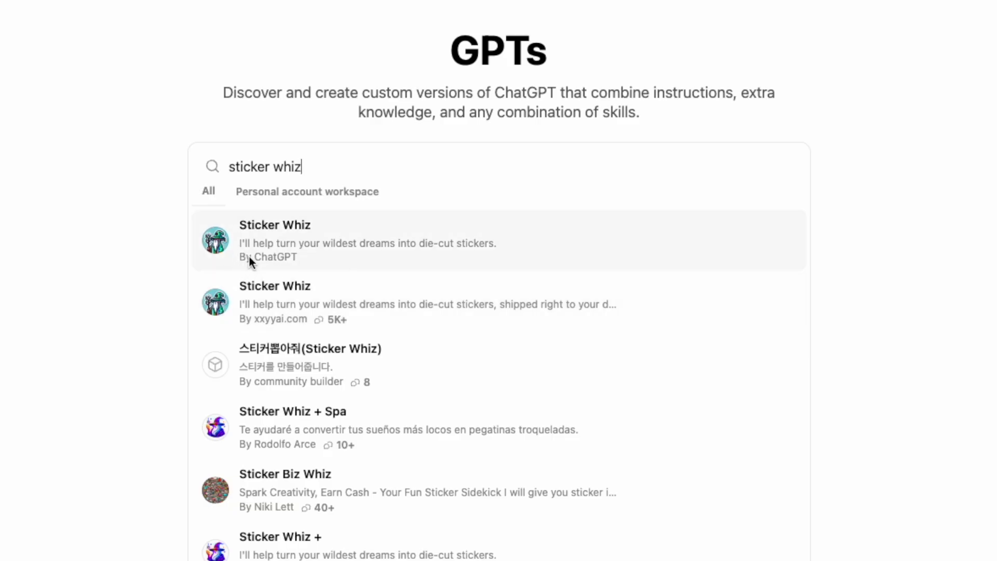
pyautogui.click(219, 244)
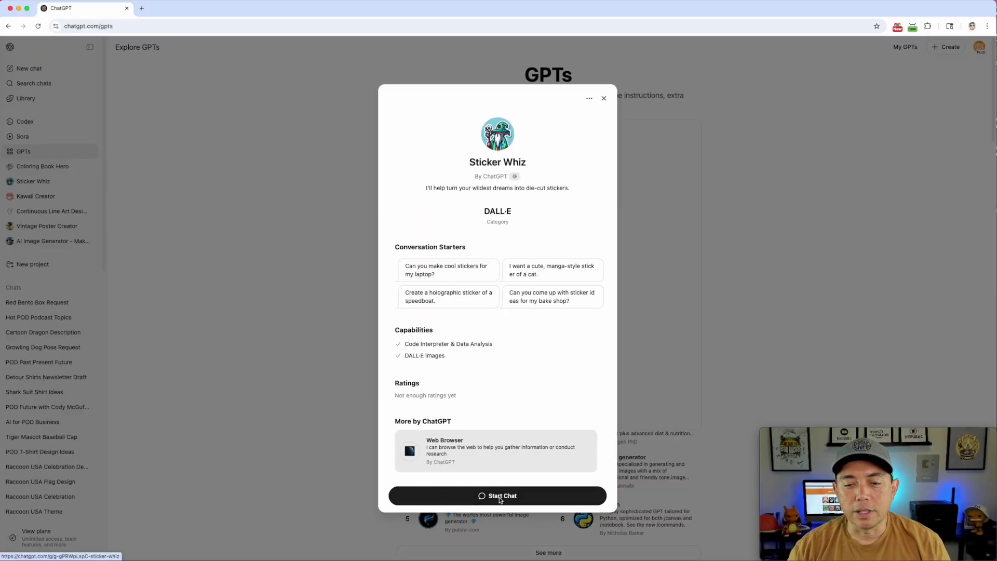
pyautogui.click(268, 213)
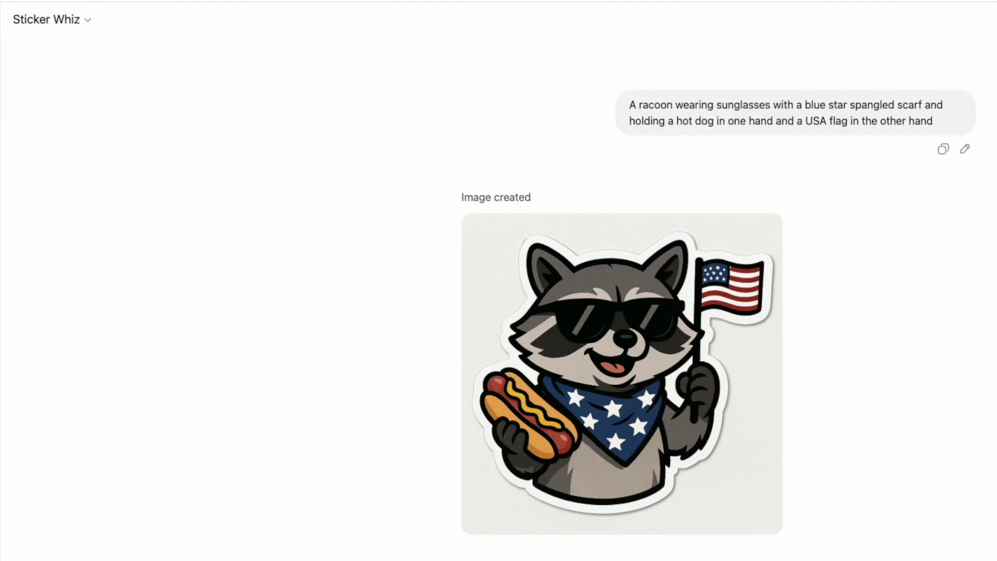
# View the sticker-style raccoon enlarged, check the Red White & Feral T-Shirt product images, and return to the Sticker Whiz chat
pyautogui.click(775, 239)
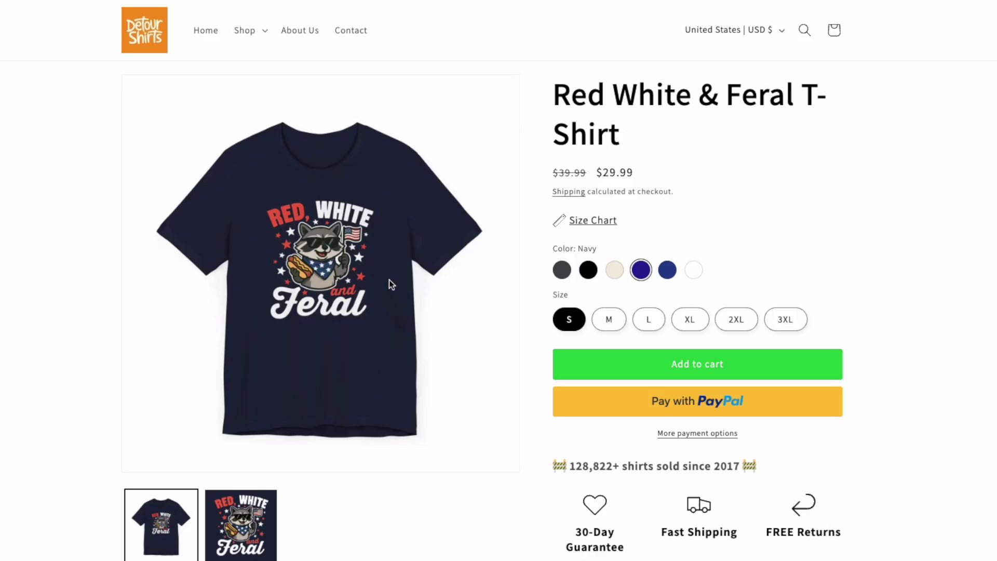
pyautogui.click(249, 519)
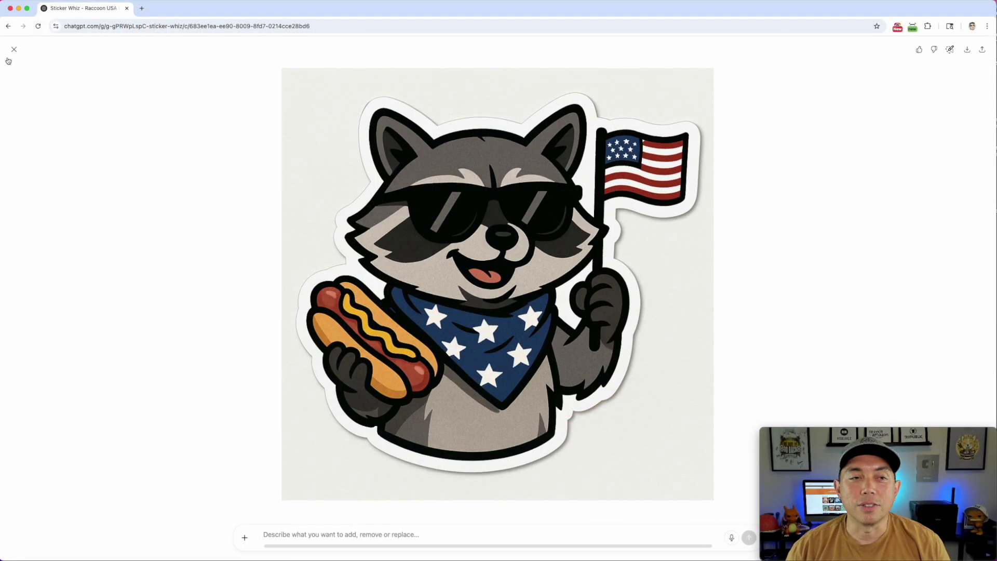
pyautogui.click(14, 50)
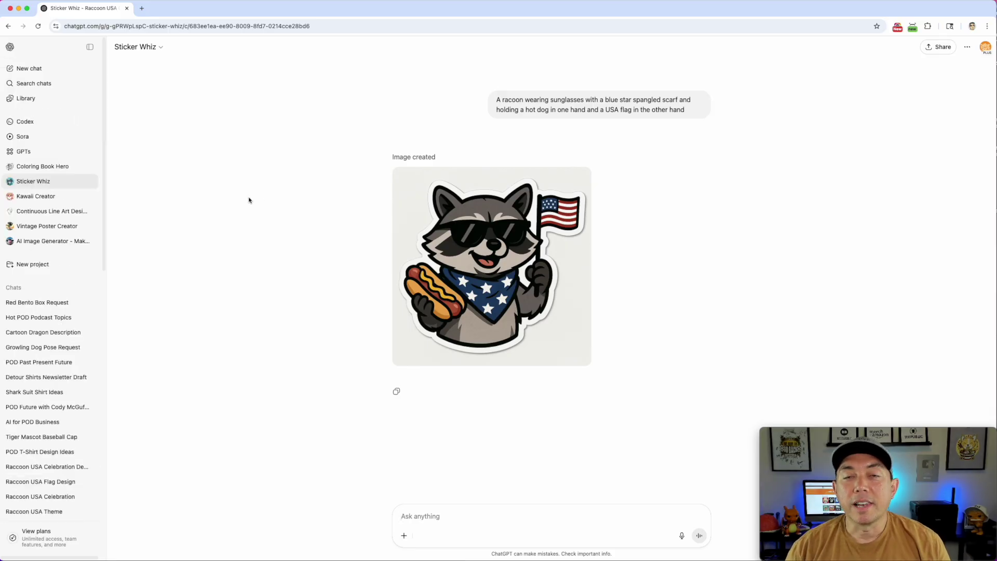
# Search the custom GPTs for "kawaii creator" and enlarge the raccoon image in the Kawaii Creator chat
pyautogui.click(34, 199)
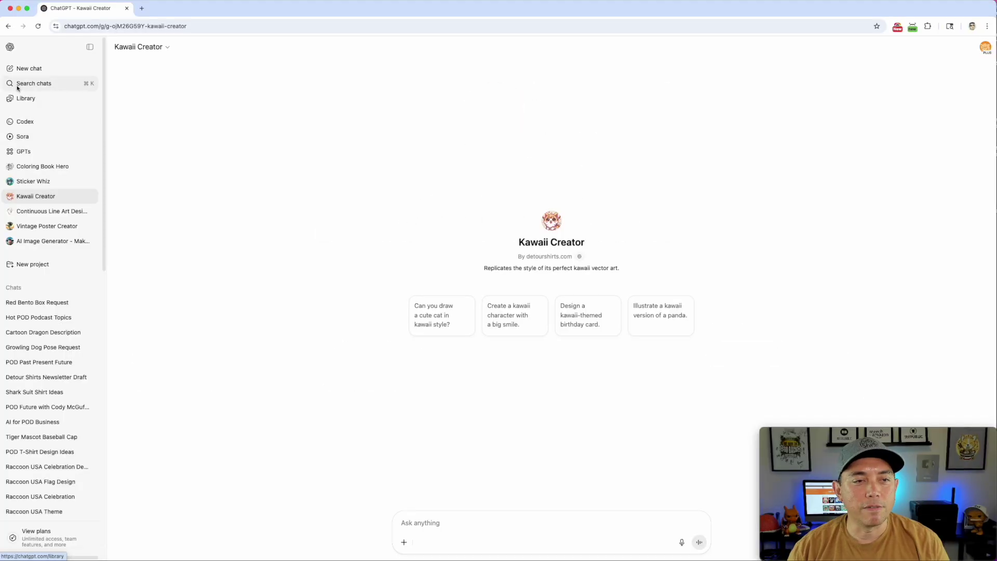
pyautogui.click(23, 151)
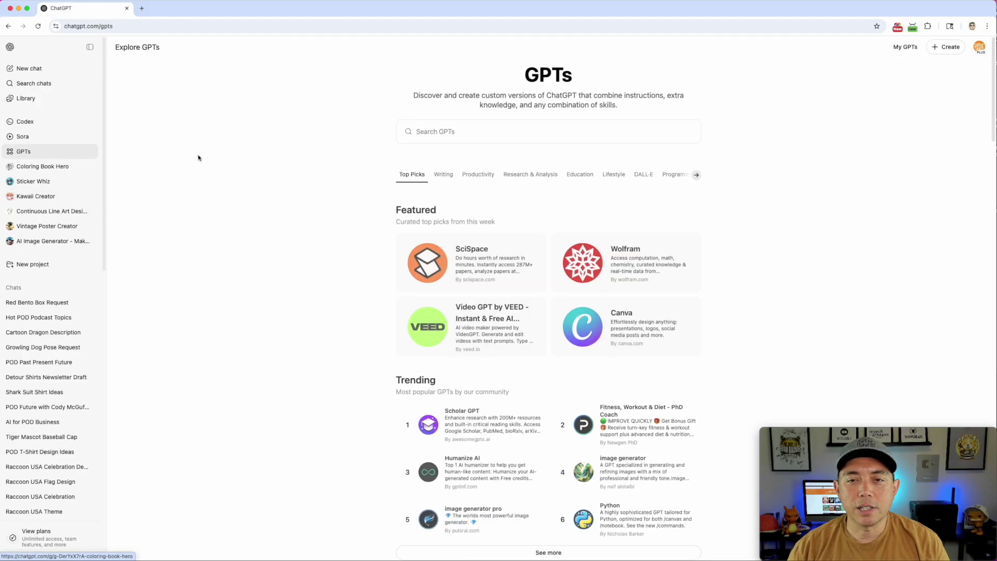
pyautogui.click(435, 134)
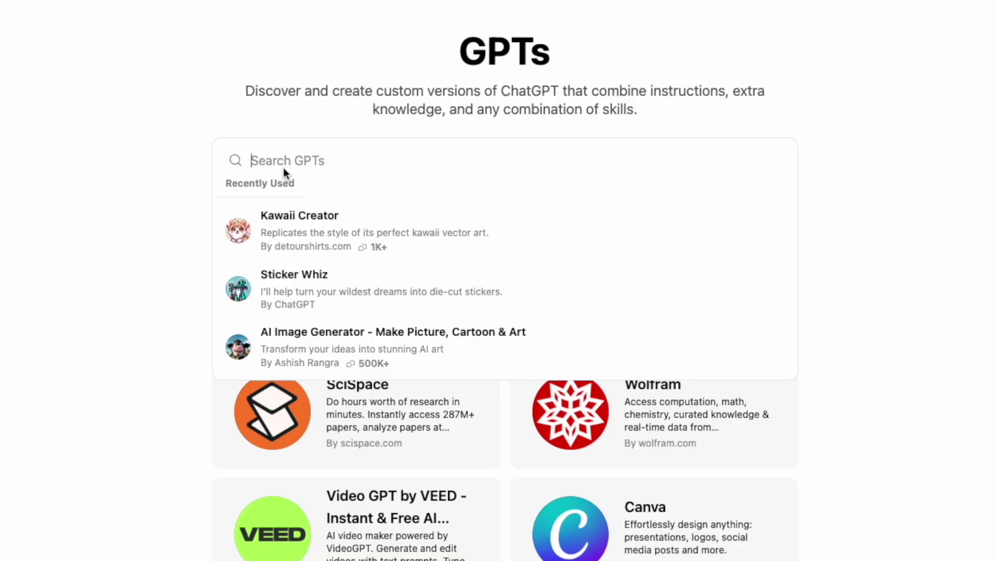
pyautogui.write('kawaii ')
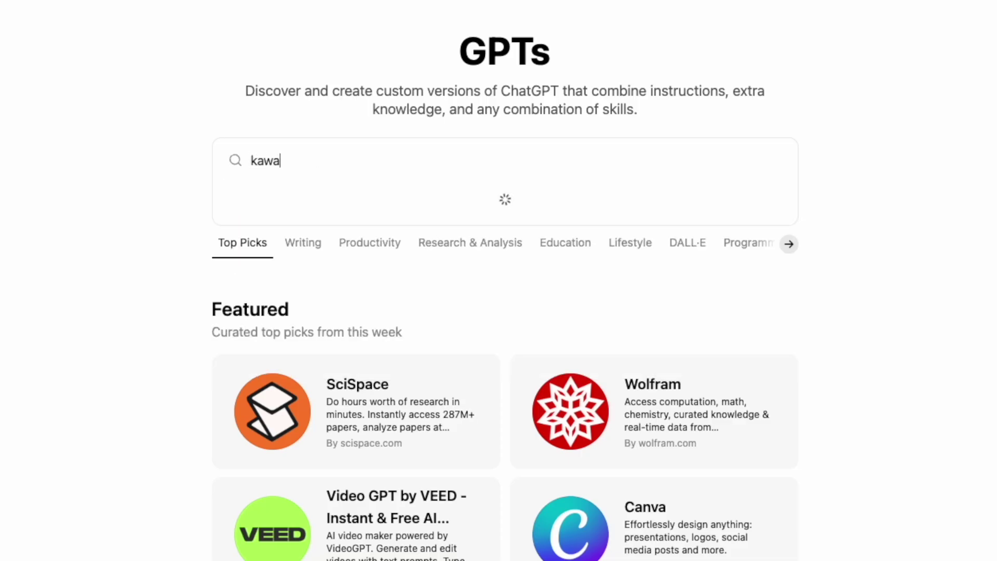
pyautogui.write('creator')
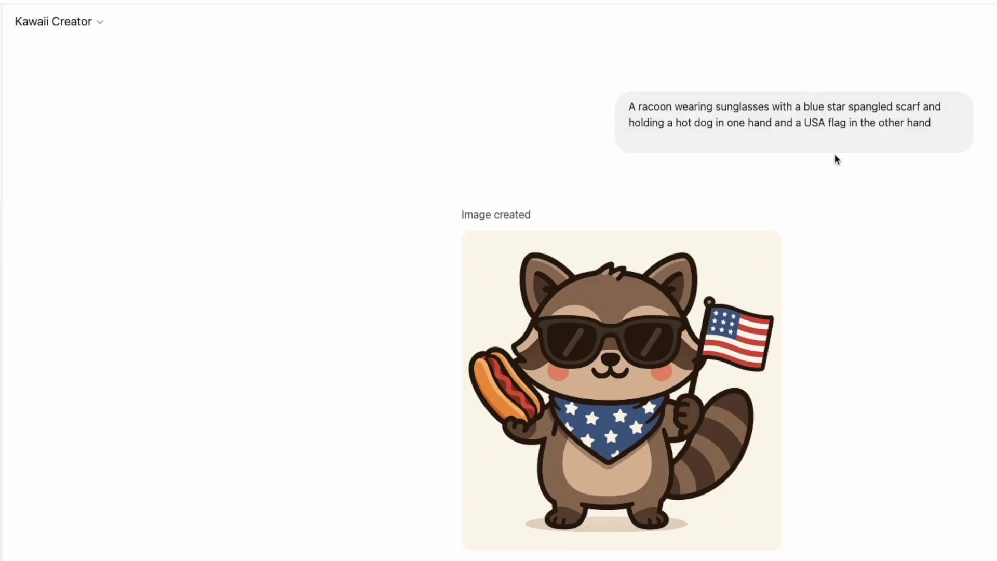
pyautogui.click(649, 345)
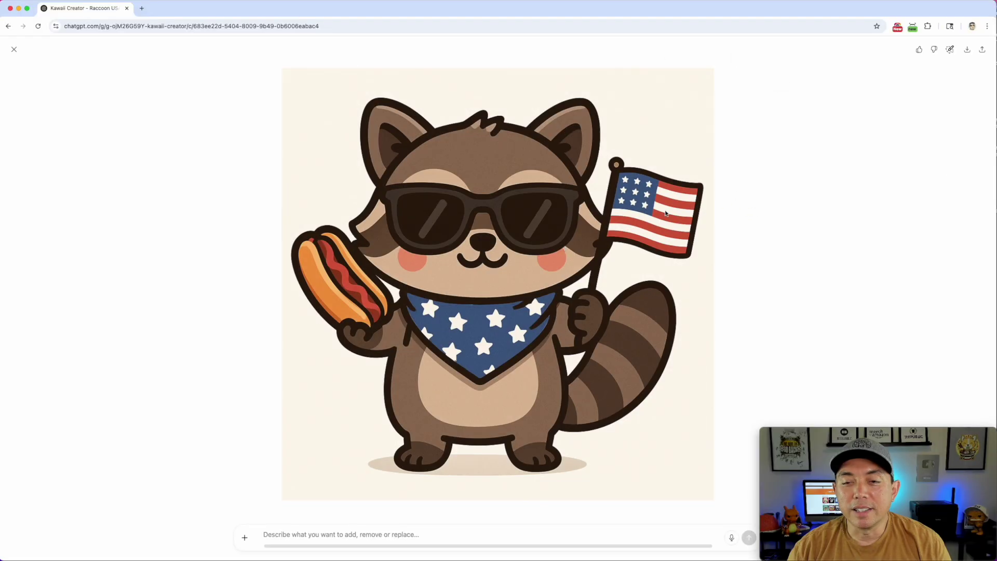